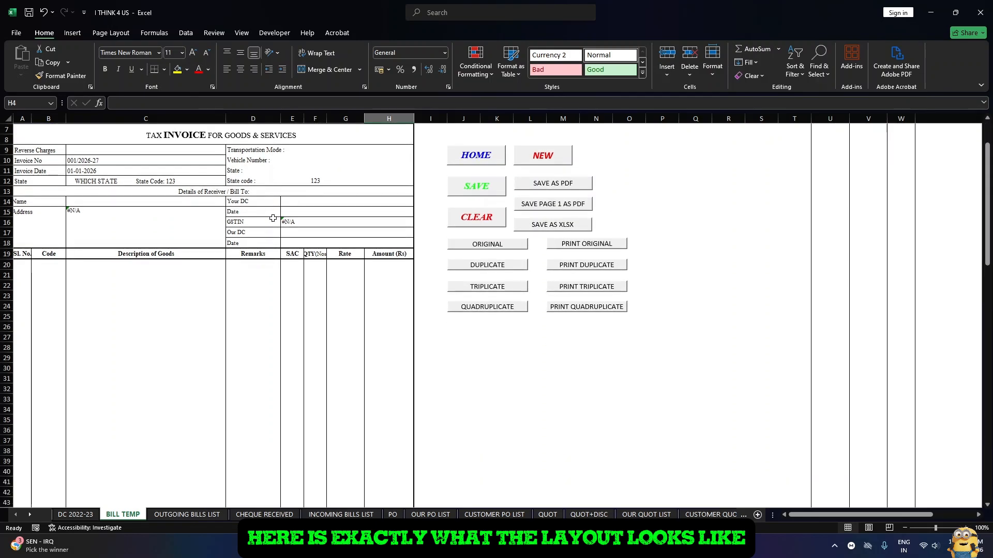
- Examine the tax invoice layout from header to totals, then reach BILL TEMP through the home menu
scroll(273, 219, "down", 4)
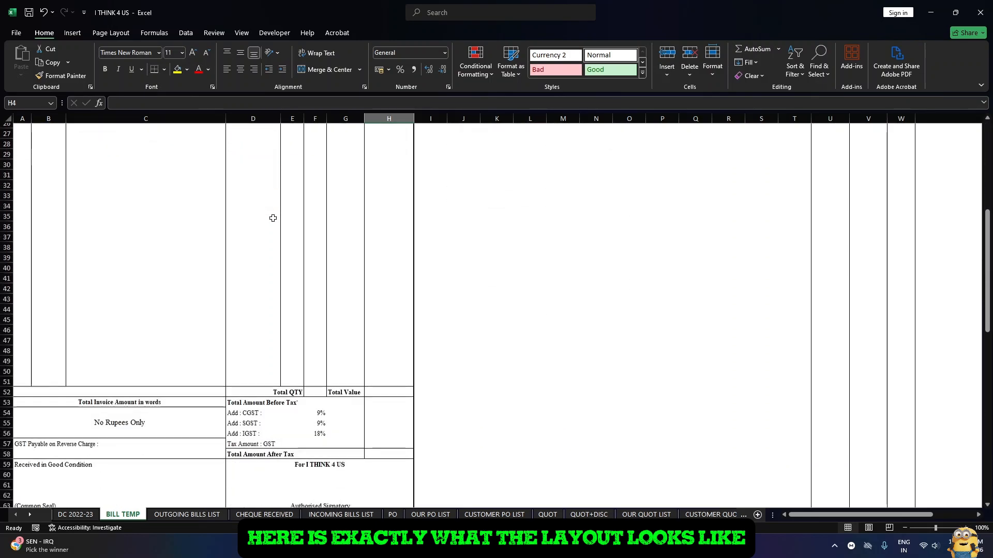
scroll(273, 218, "up", 10)
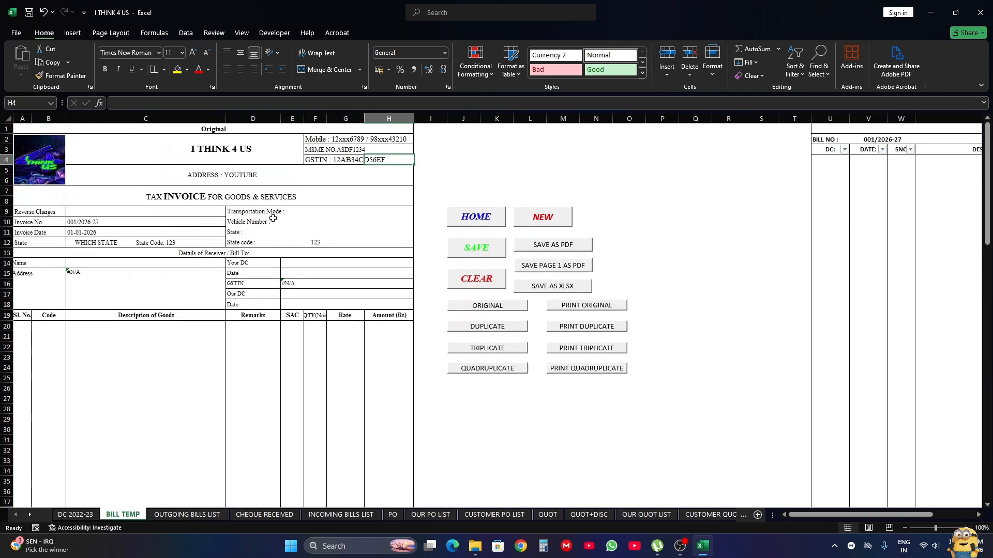
left_click(477, 217)
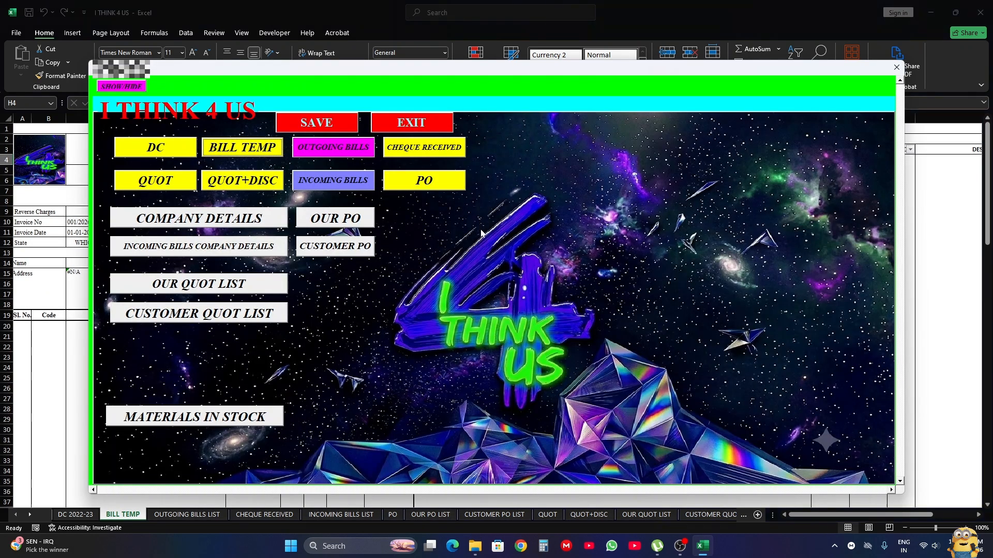
left_click(226, 150)
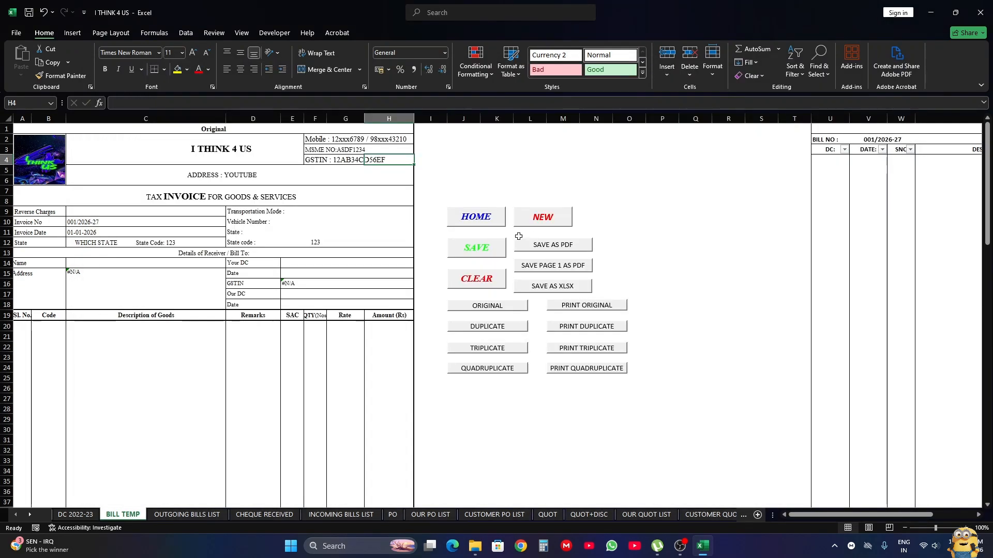
- View the delivery challan records through the home menu's DC entry, then return to BILL TEMP
left_click(478, 220)
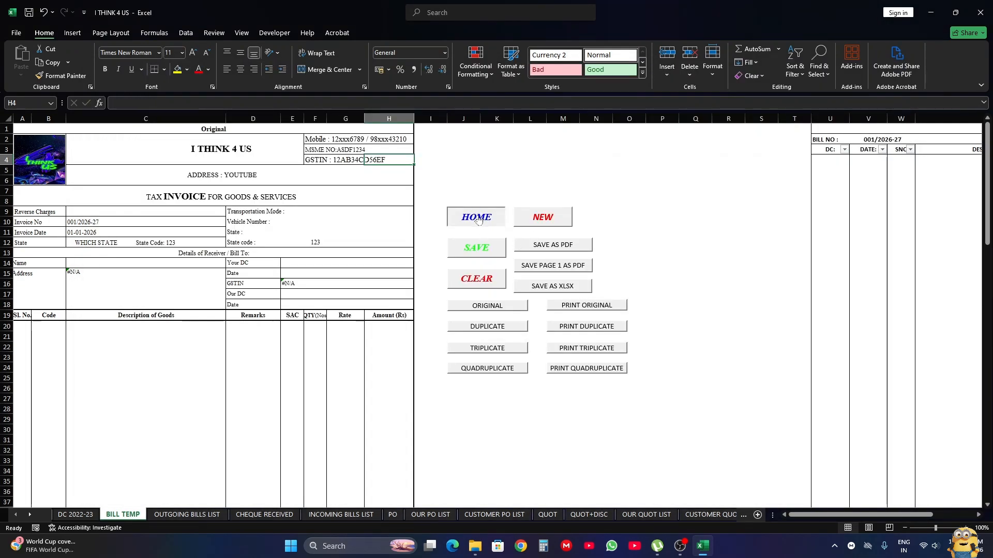
left_click(173, 146)
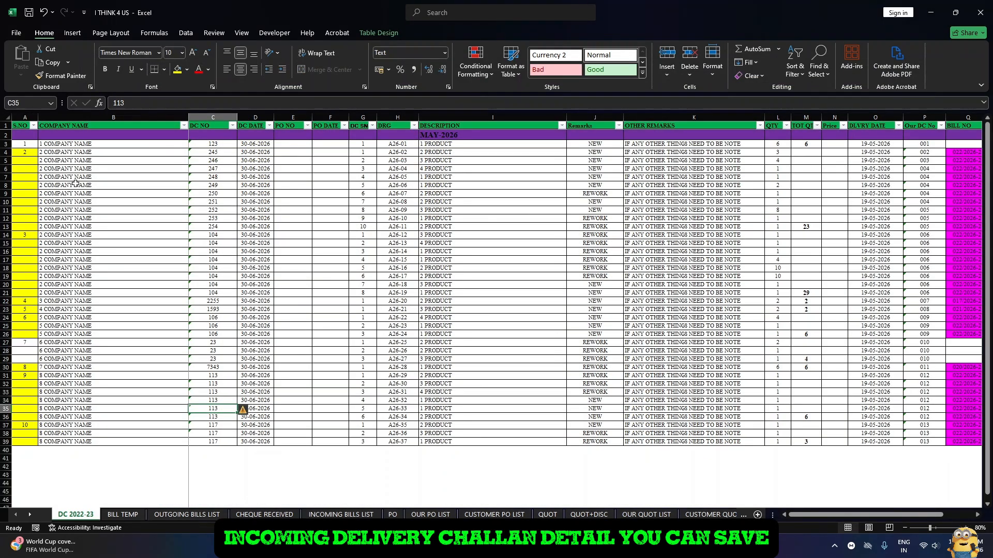
left_click_drag(828, 514, 800, 524)
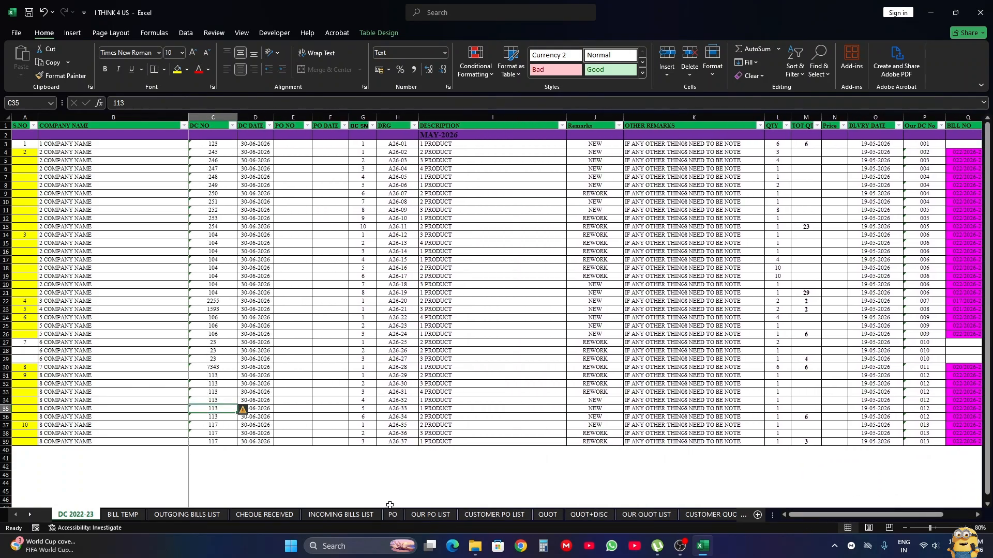
key("ctrl+q")
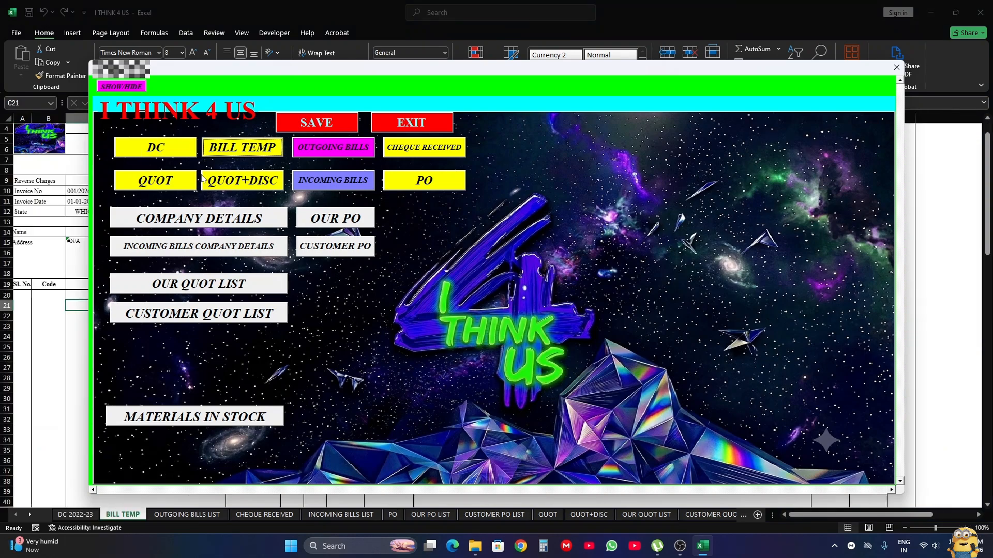
left_click(222, 150)
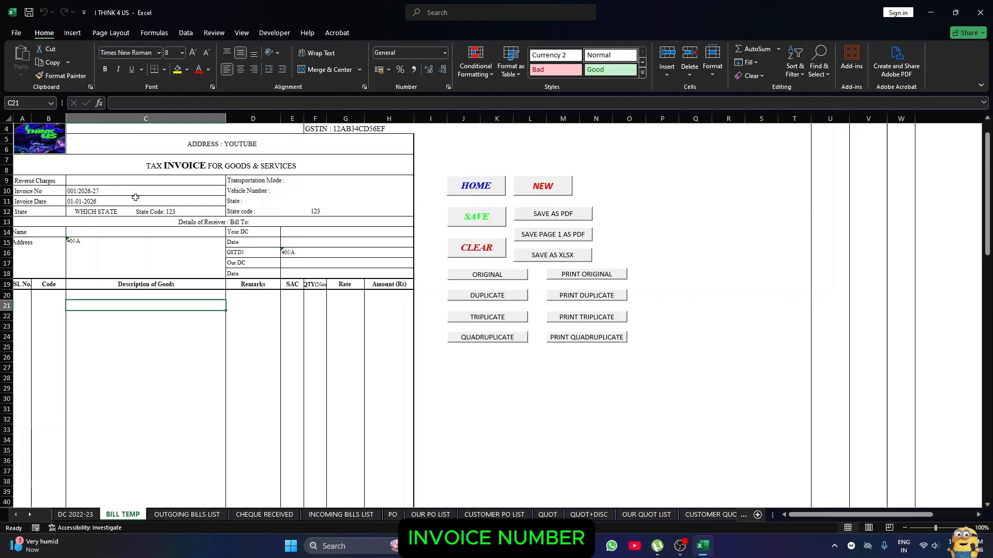
- Try 1 COMPANY NAME, 2 COMPANY NAME and 3 COMPANY NAME in turn as the invoice receiver's name
left_click(103, 233)
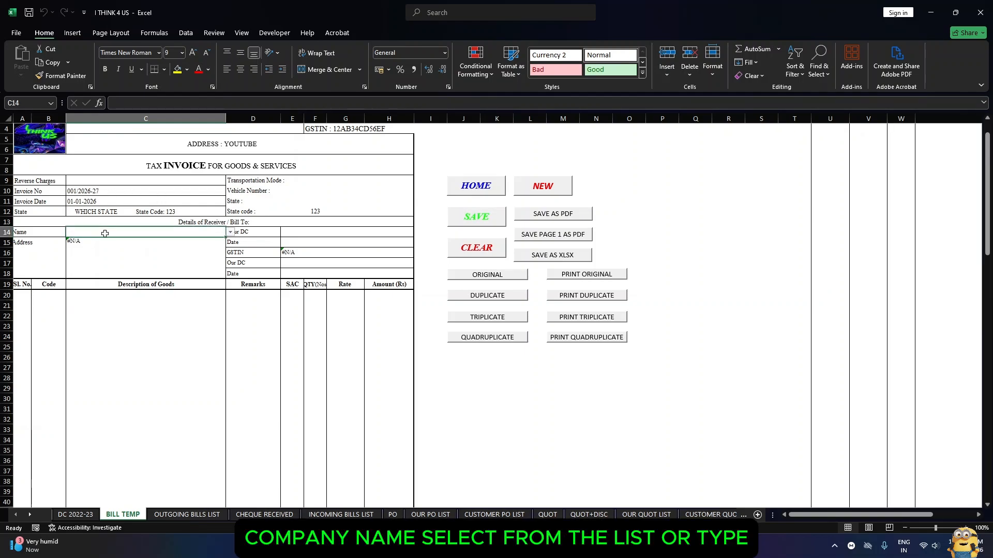
left_click(231, 232)
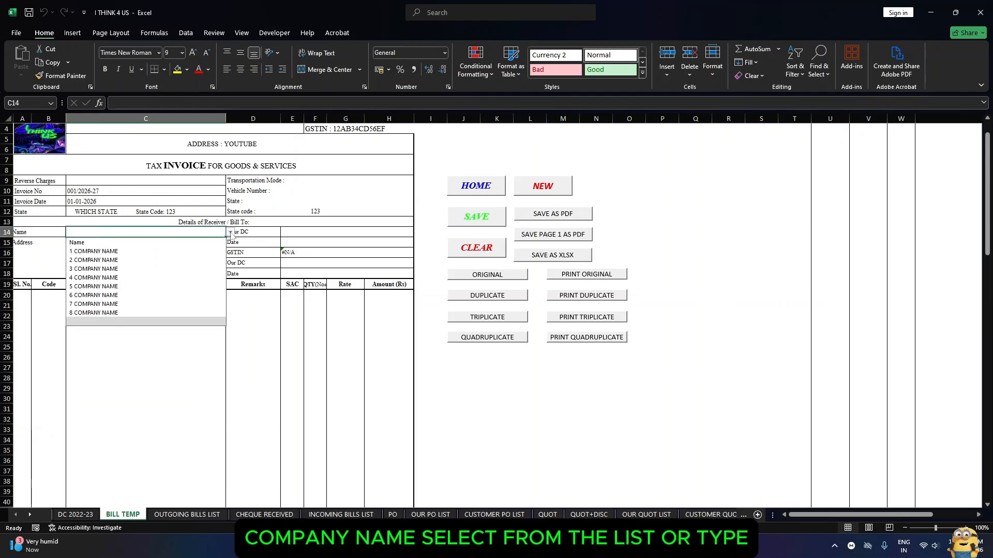
left_click(116, 251)
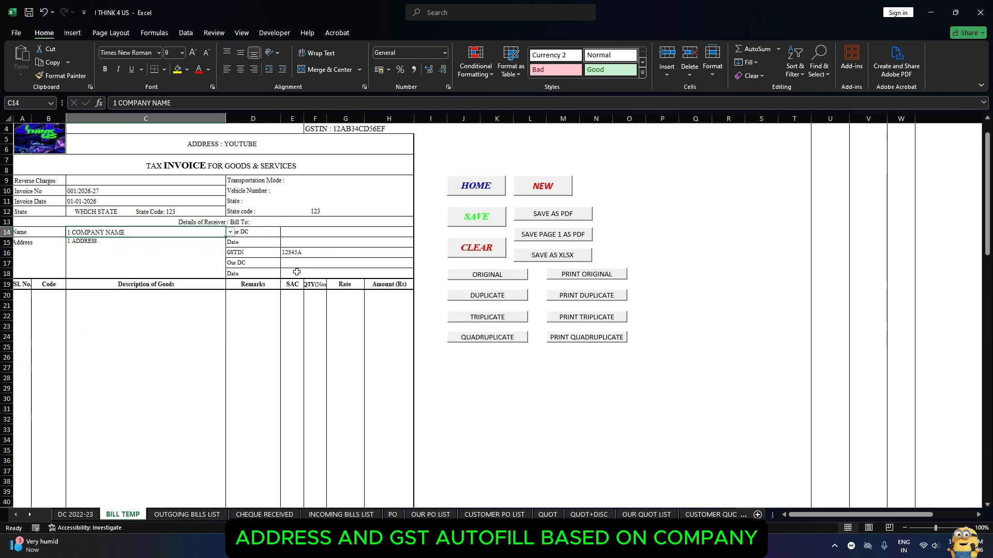
left_click(231, 232)
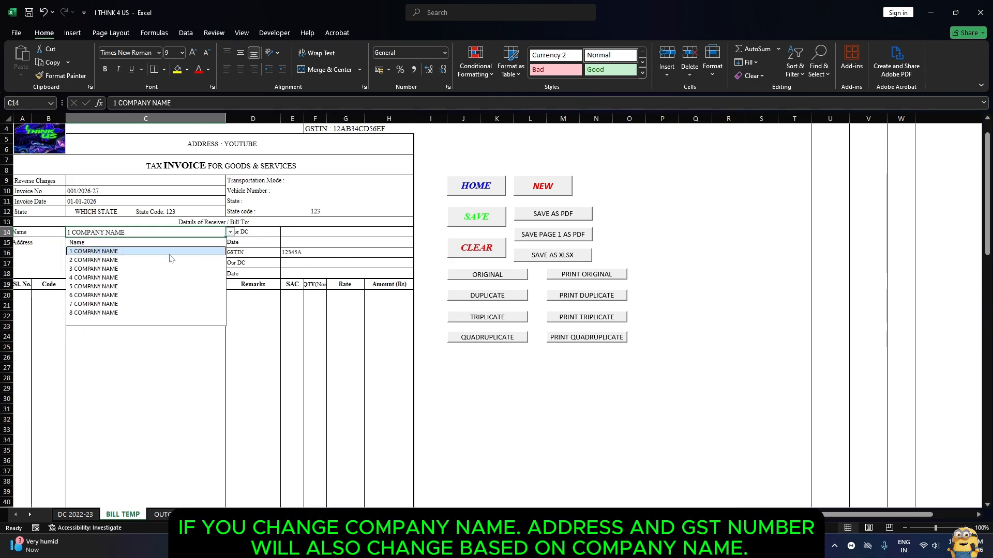
left_click(133, 260)
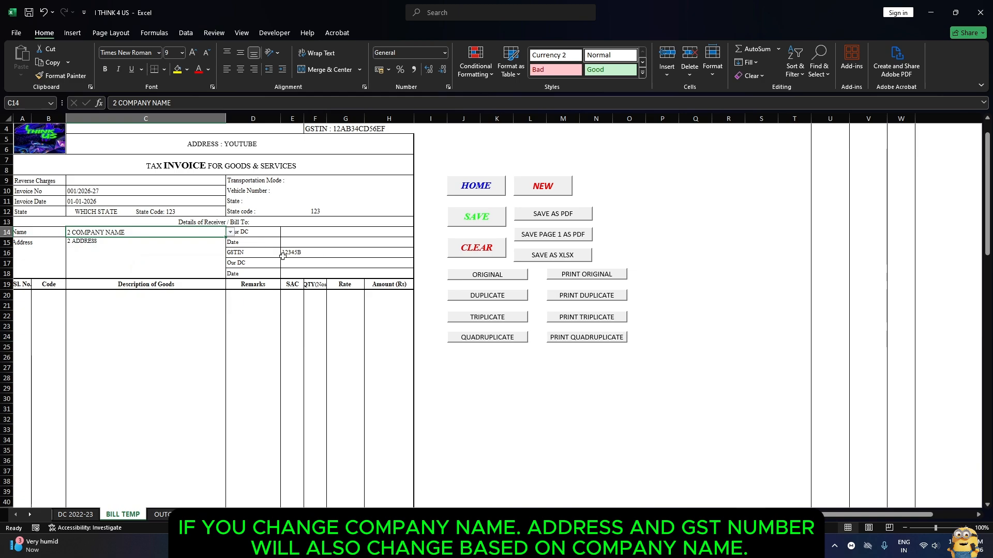
left_click(231, 232)
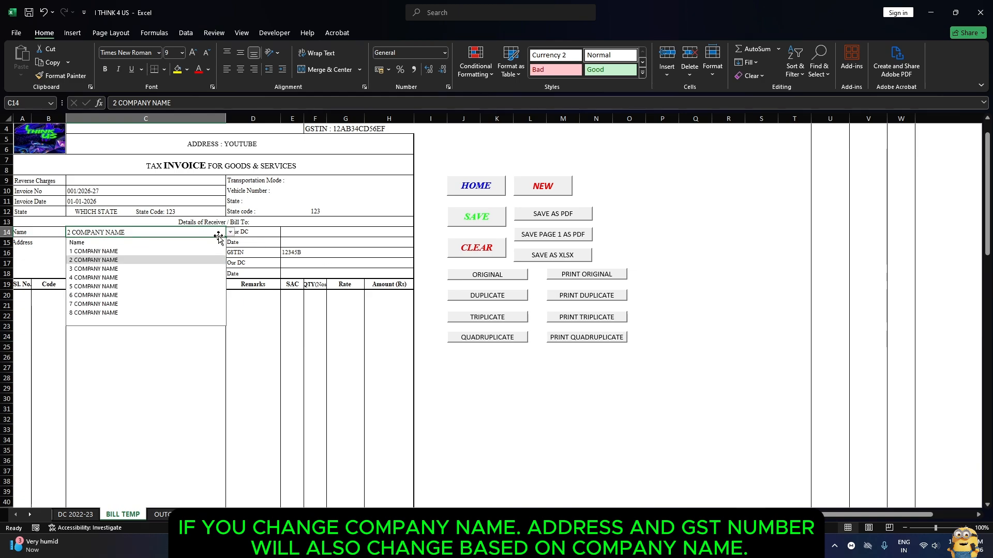
left_click(122, 268)
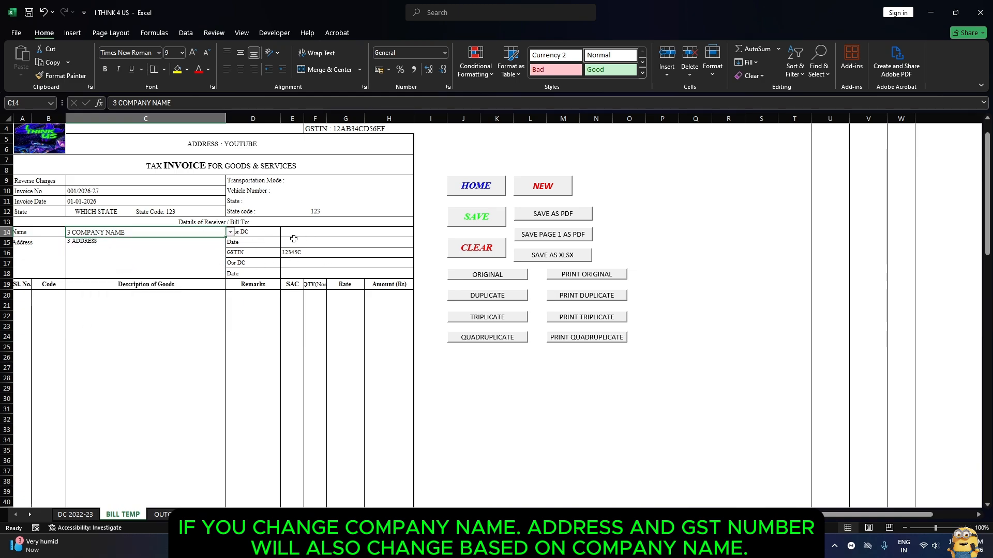
- Choose 4 COMPANY NAME as the invoice receiver's name
left_click(231, 233)
left_click(91, 279)
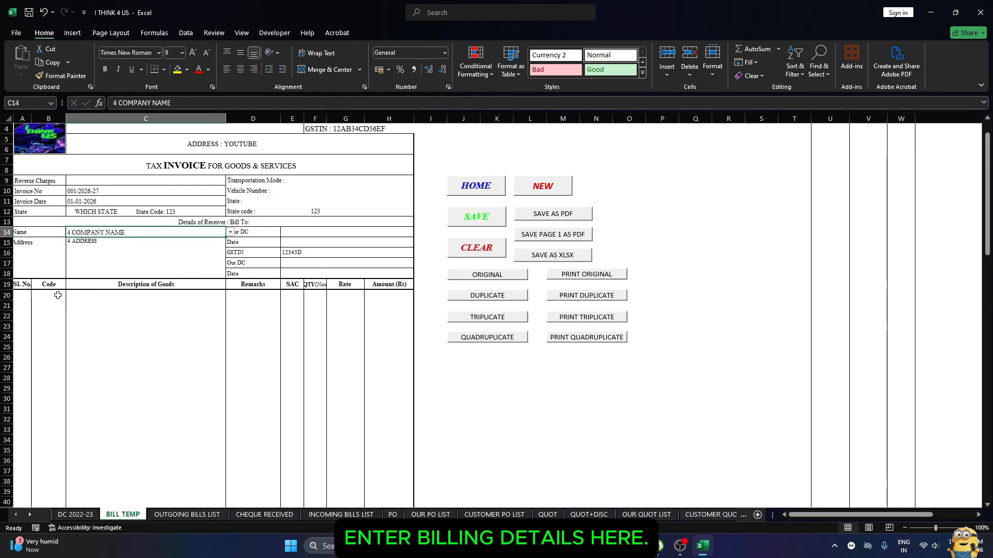
- Start the first invoice line with serial number 1, code IT4US and description PRODUCT 1
left_click(26, 294)
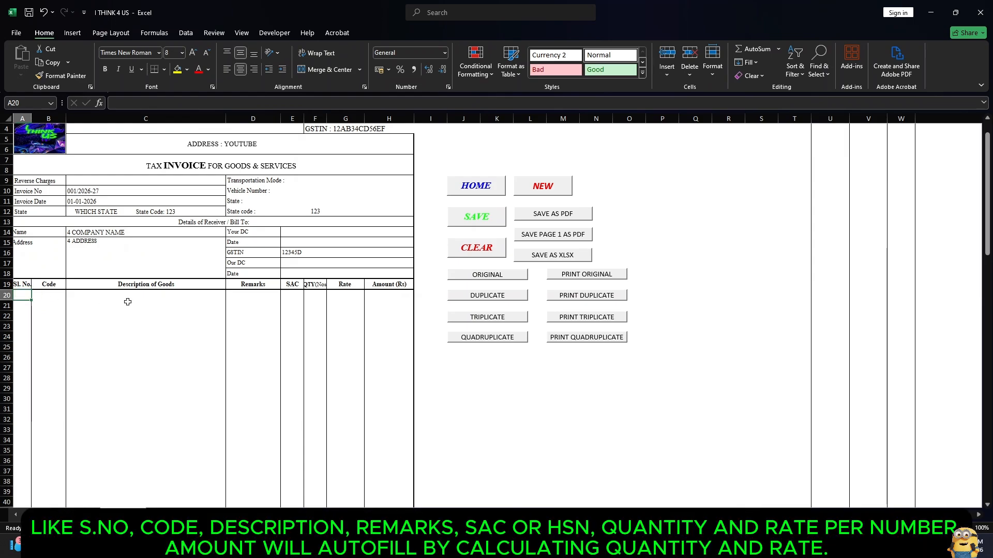
type("1")
key("Tab")
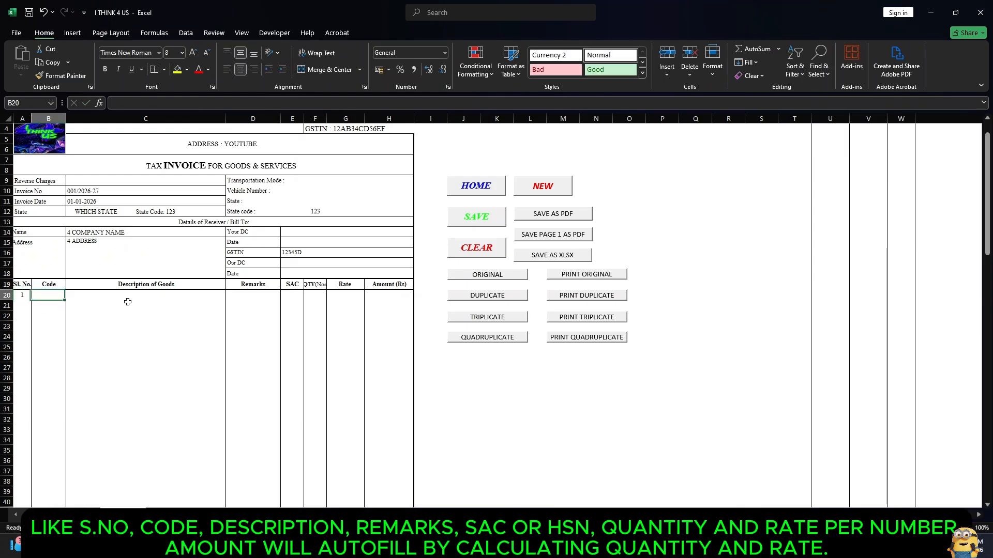
type("IT4US")
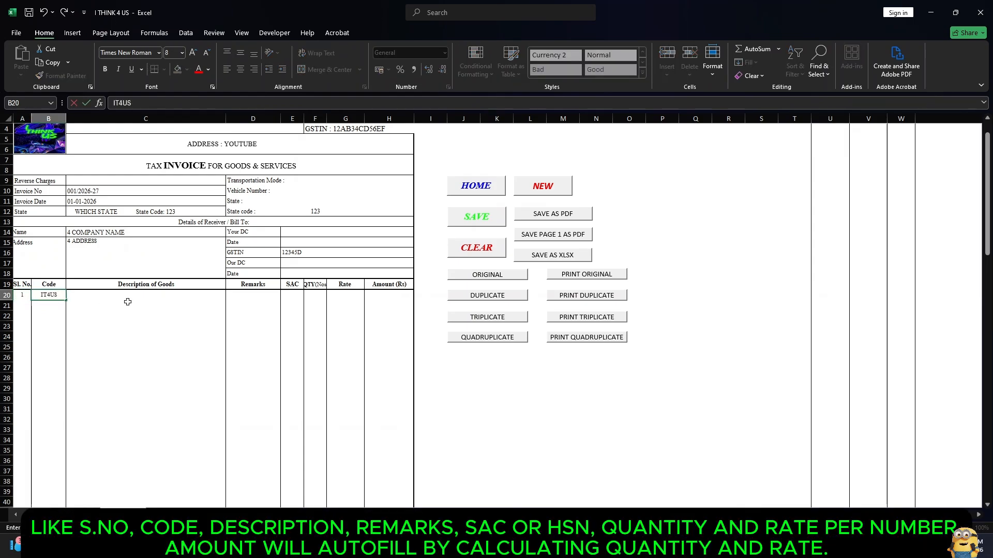
key("Tab")
type("PRODUCT 1")
key("Tab")
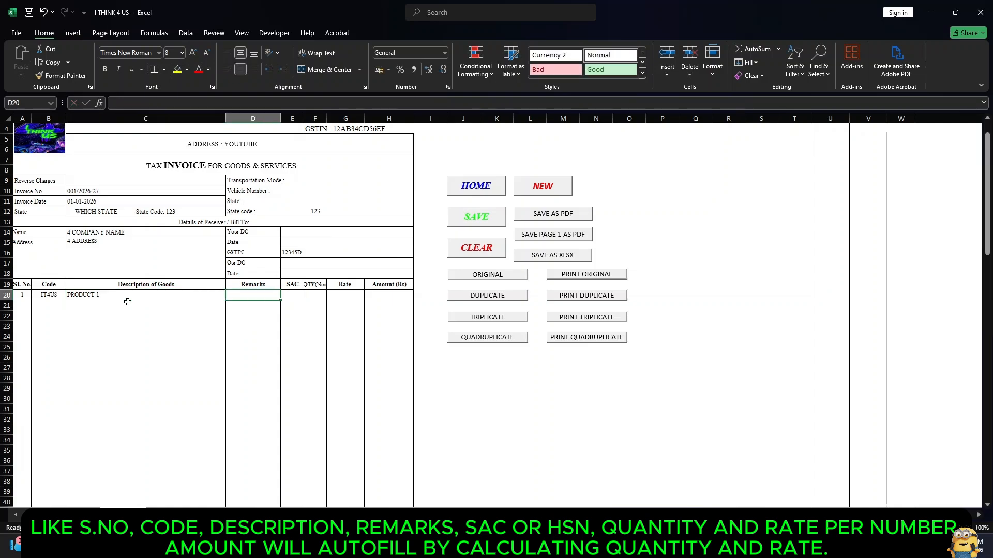
- Complete the PRODUCT 1 line with remarks NEW, quantity 10 and rate 101, leaving SAC empty
type("NEW")
key("Tab")
key("Tab")
type("10")
key("Tab")
type("101")
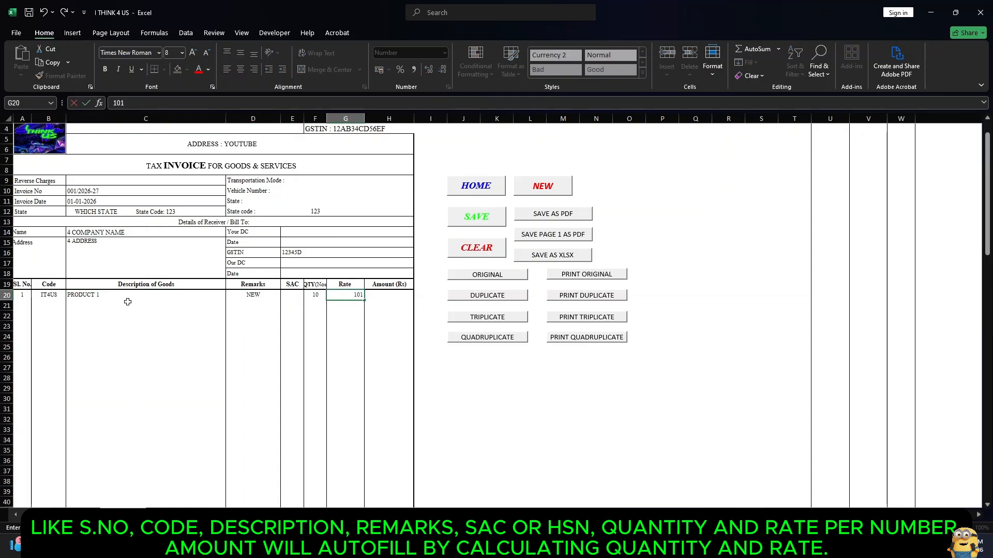
key("Tab")
- Start the second invoice line with serial number 2, code IT4US2 and description PRODUCT 2
left_click(45, 304)
type("IT4US")
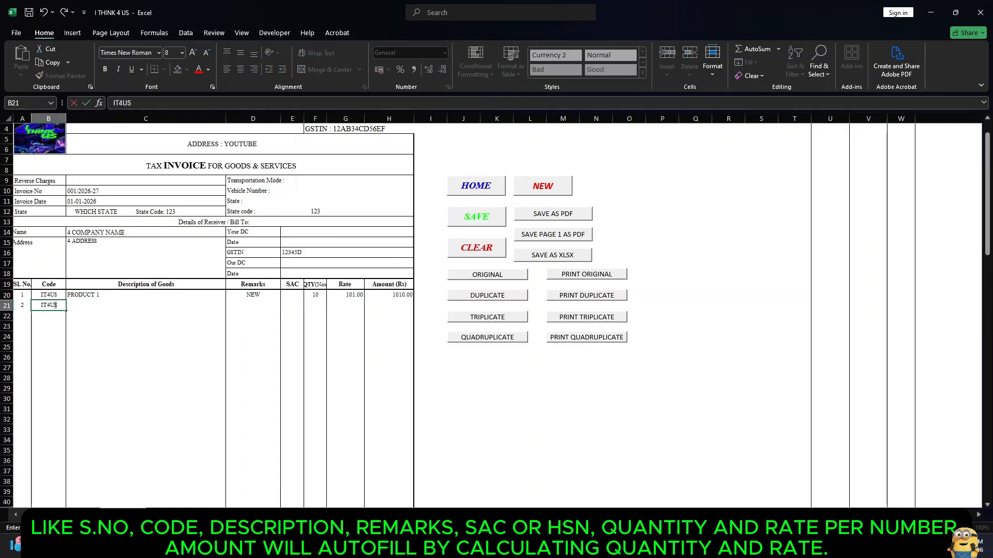
type("2")
key("Tab")
type("PRODUCT 2")
key("Tab")
- Complete the PRODUCT 2 line with remarks NEW, quantity 12 and rate 2015, leaving SAC empty
type("NEW")
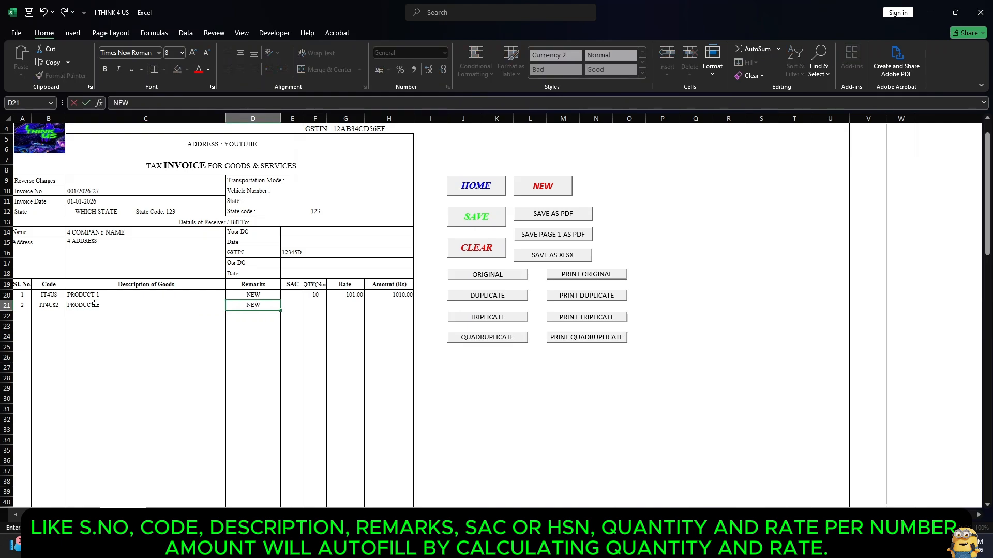
key("Tab")
key("Tab")
type("12")
key("Tab")
type("2015")
key("Return")
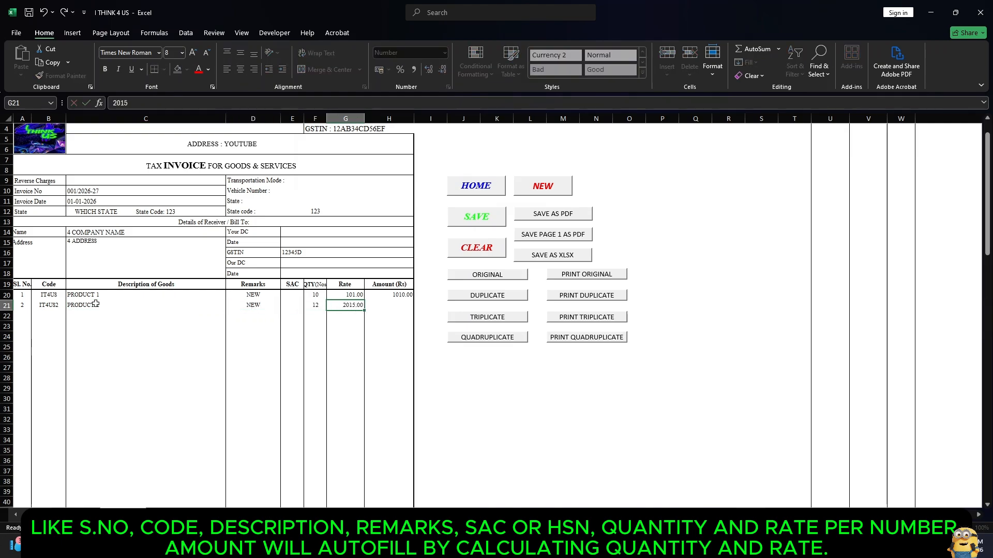
- Start the third invoice line with serial number 3, code IT4US and description PRODUCT 3
left_click(29, 315)
type("IT4USW")
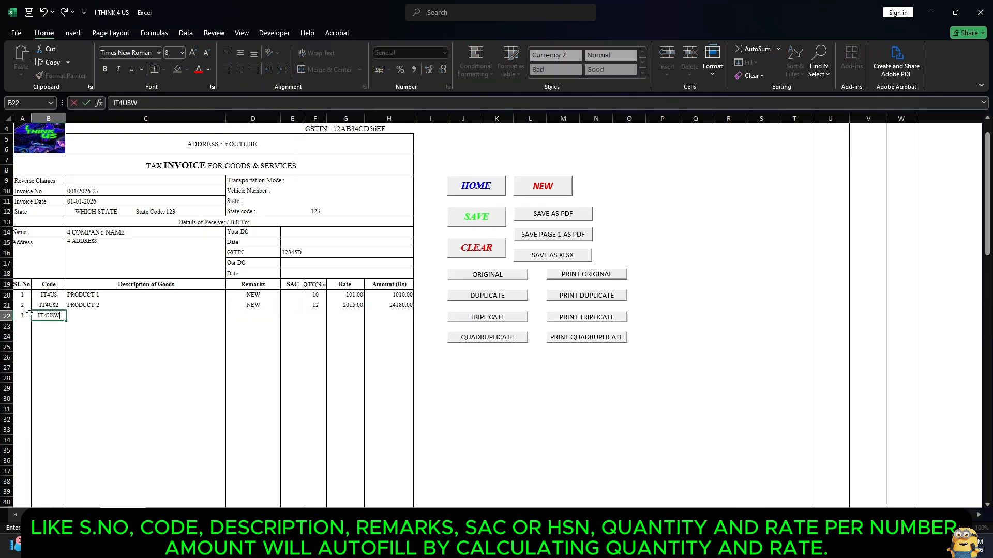
key("BackSpace")
key("Tab")
type("PRODUC")
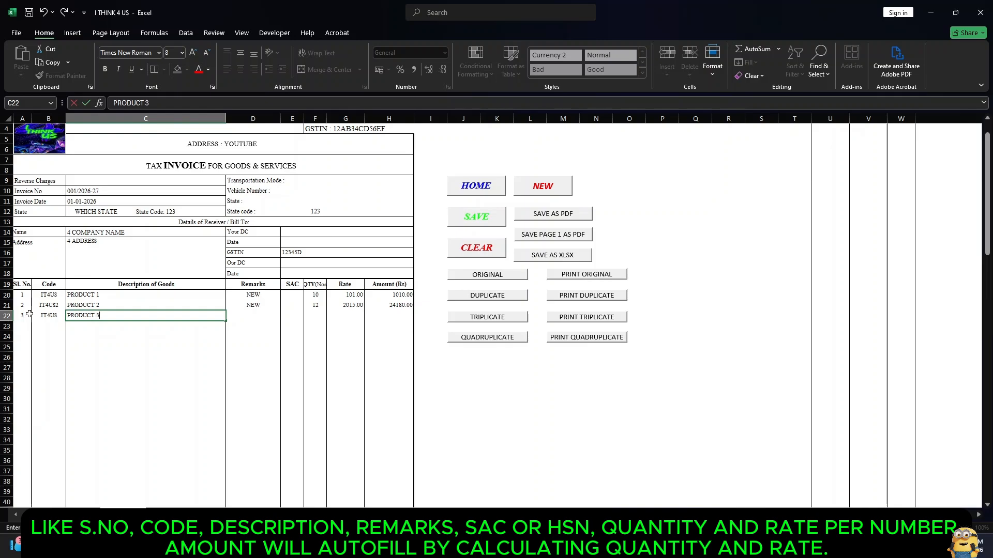
key("Tab")
- Complete the PRODUCT 3 line with remarks NEW, quantity 2 and rate 4521, leaving SAC empty
type("NEW")
key("Tab")
key("Tab")
type("2")
key("Tab")
type("452")
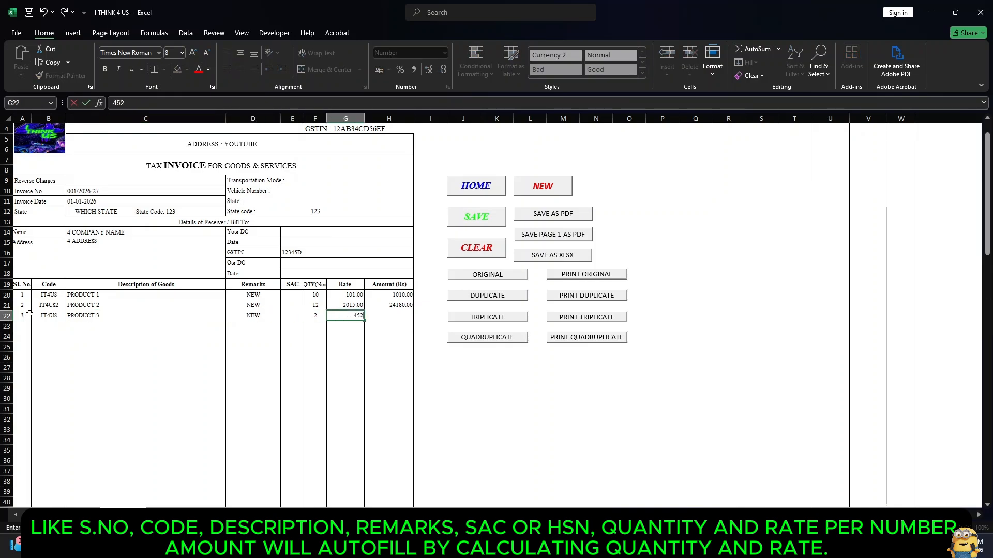
type("1")
key("Return")
- Check the invoice's total quantity, total value, GST and amount in words against the quantities of the three lines
scroll(414, 332, "down", 7)
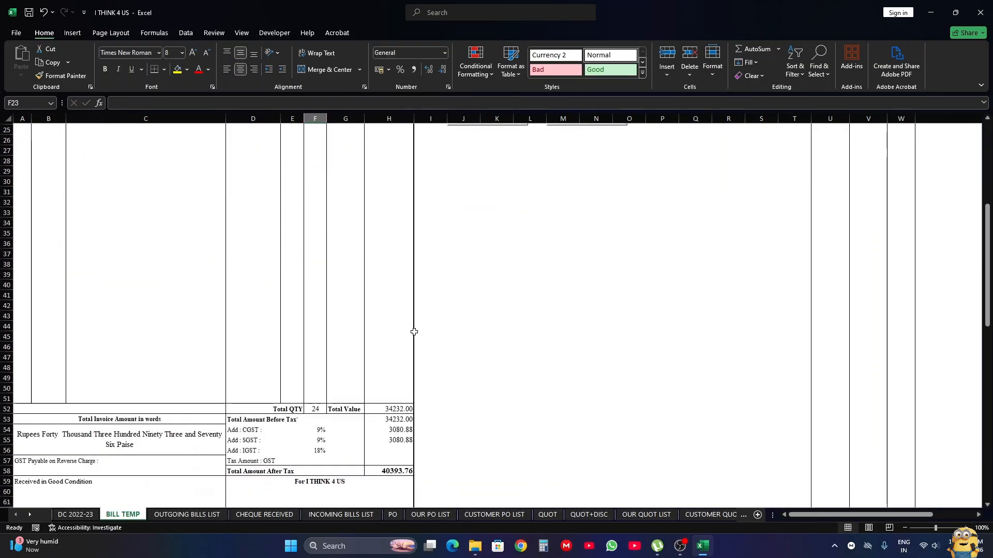
scroll(415, 331, "down", 1)
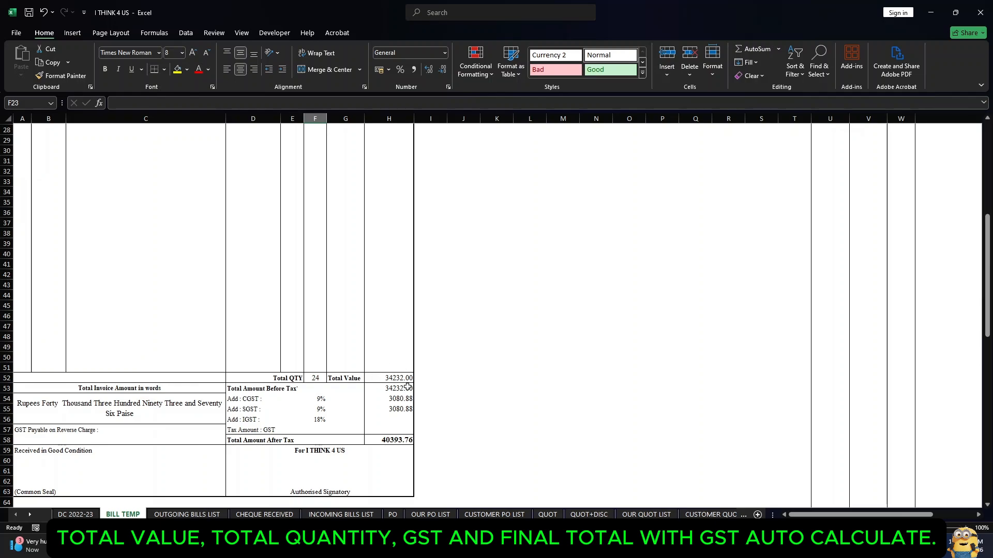
scroll(342, 341, "up", 6)
left_click(313, 235)
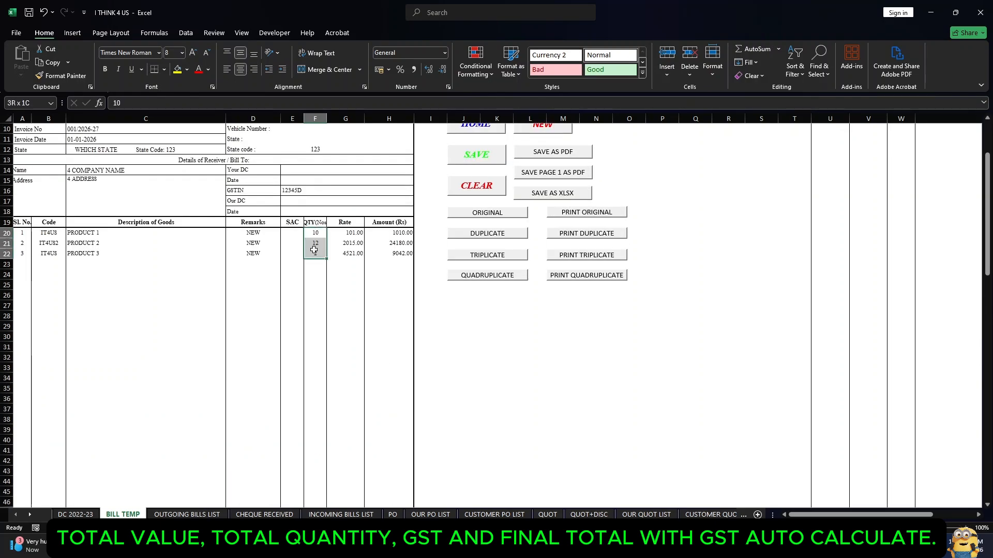
scroll(357, 336, "down", 5)
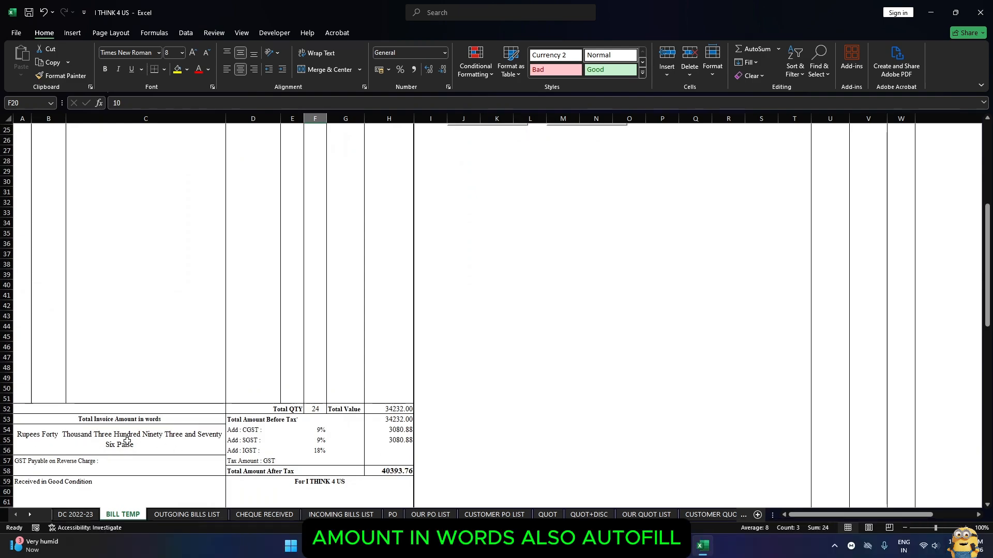
- Clear the rate of the PRODUCT 3 line
scroll(325, 335, "up", 1)
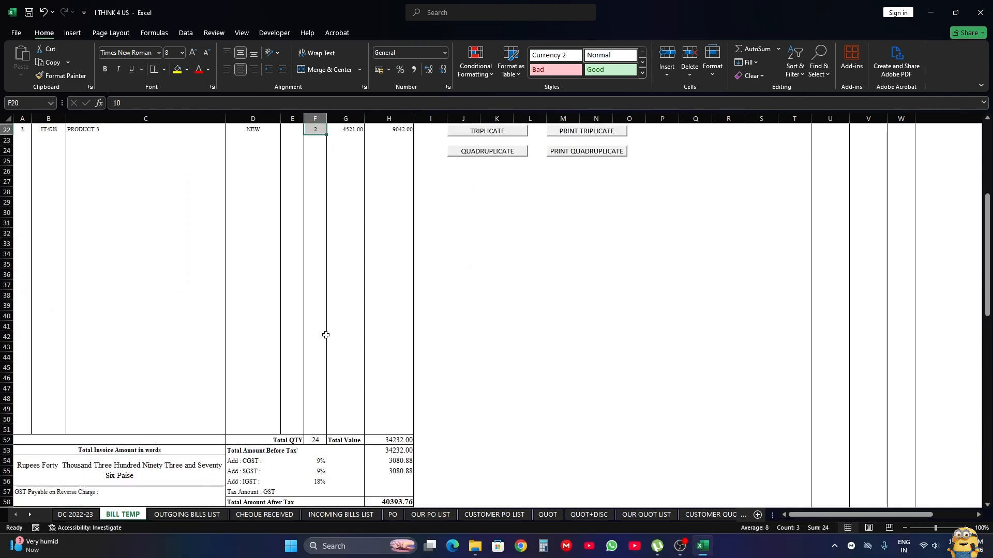
left_click(343, 130)
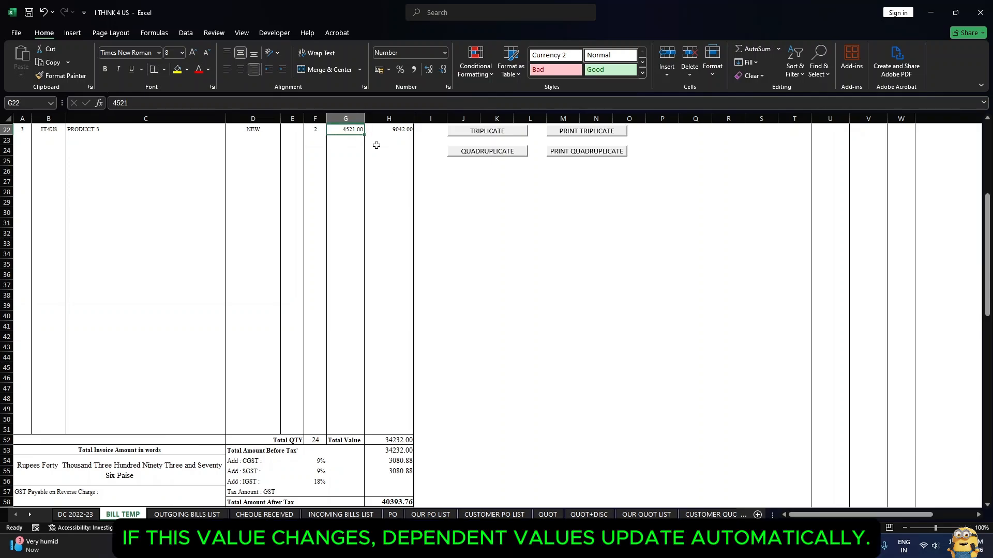
key("Delete")
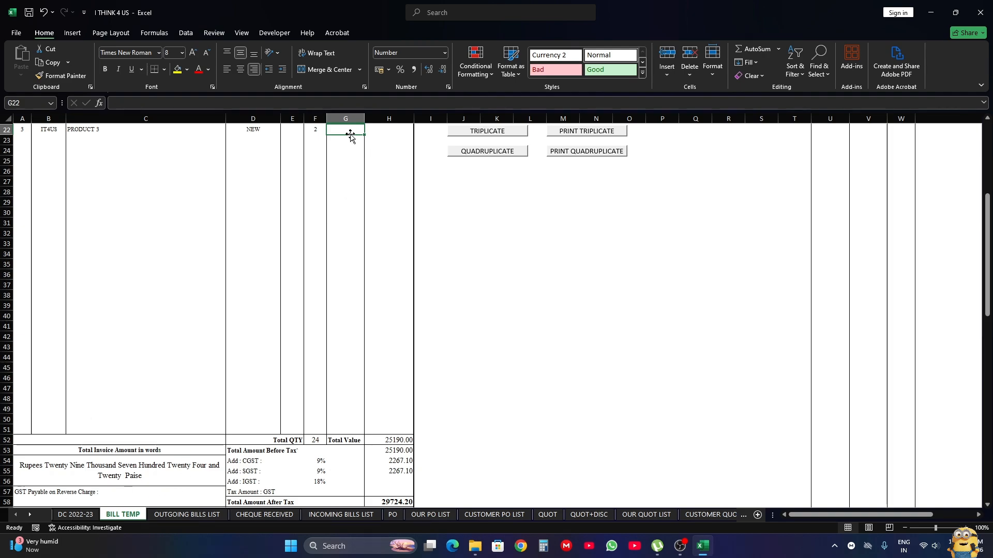
- Set the rate of the PRODUCT 3 line to 201 and check the invoice totals
scroll(343, 142, "up", 1)
scroll(361, 168, "down", 1)
type("2")
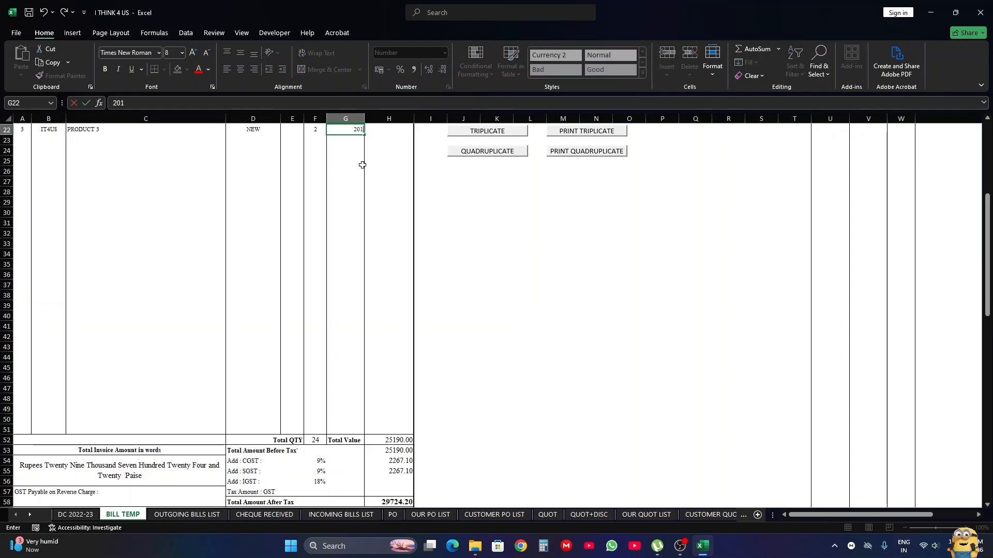
type("01")
key("Return")
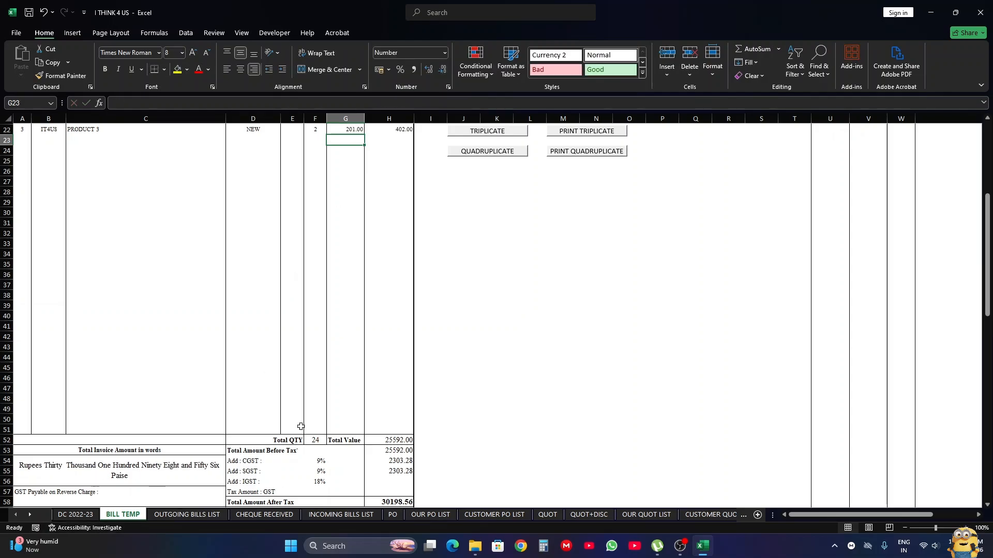
scroll(486, 424, "down", 3)
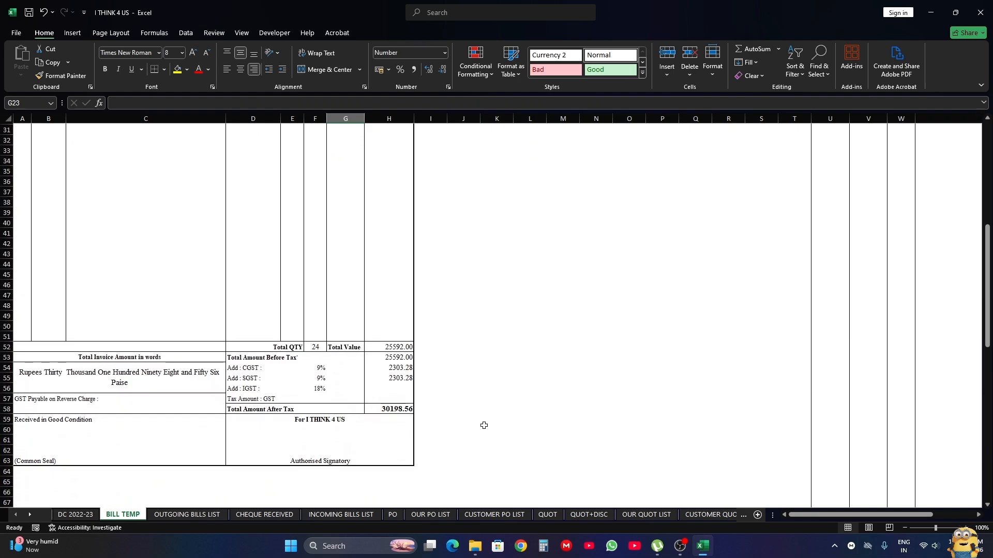
scroll(484, 426, "up", 2)
- Clear all product lines from the invoice and start line 1 with code IT4US and description PRODUCT 1
scroll(484, 425, "up", 8)
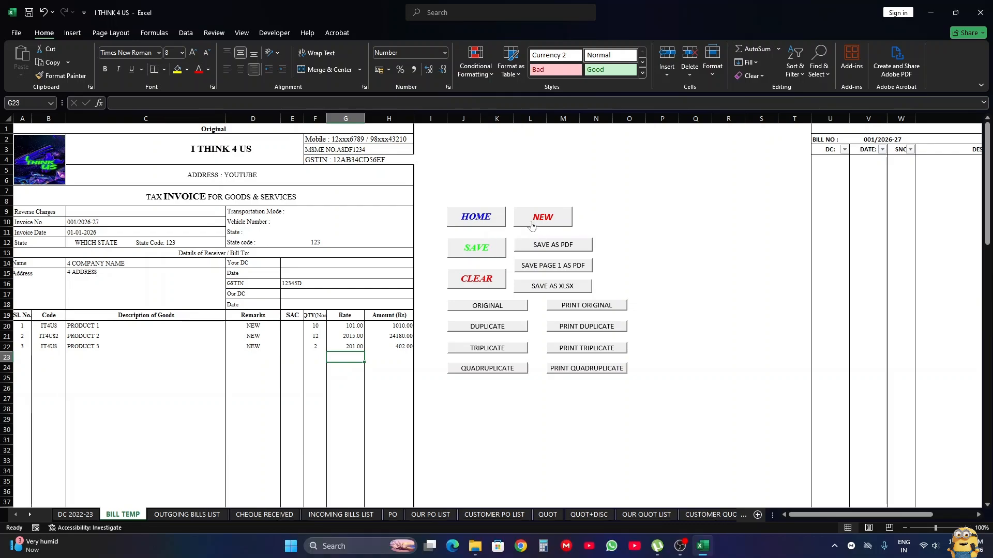
left_click(478, 280)
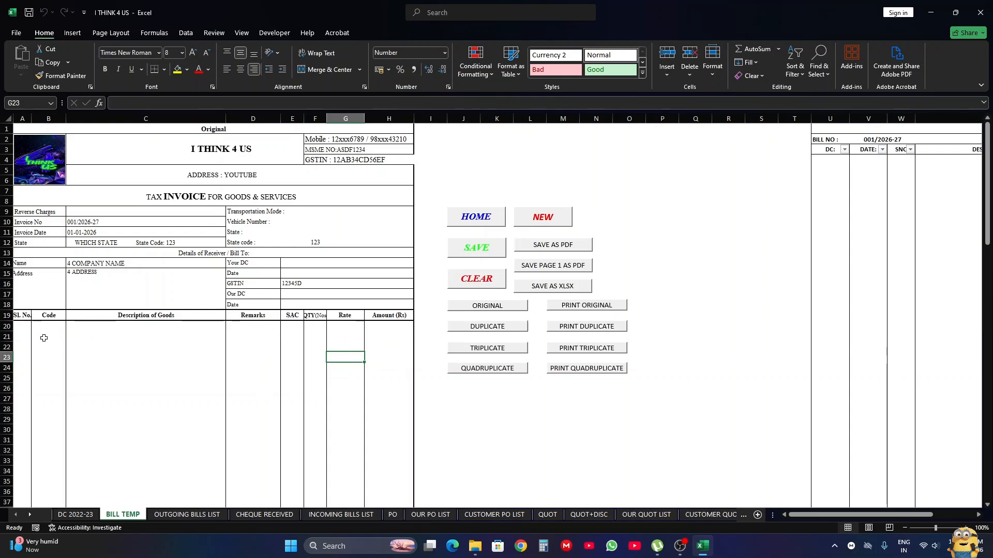
left_click(26, 328)
type("1")
key("Tab")
type("IT4US")
key("Tab")
type("PRODUCT 1")
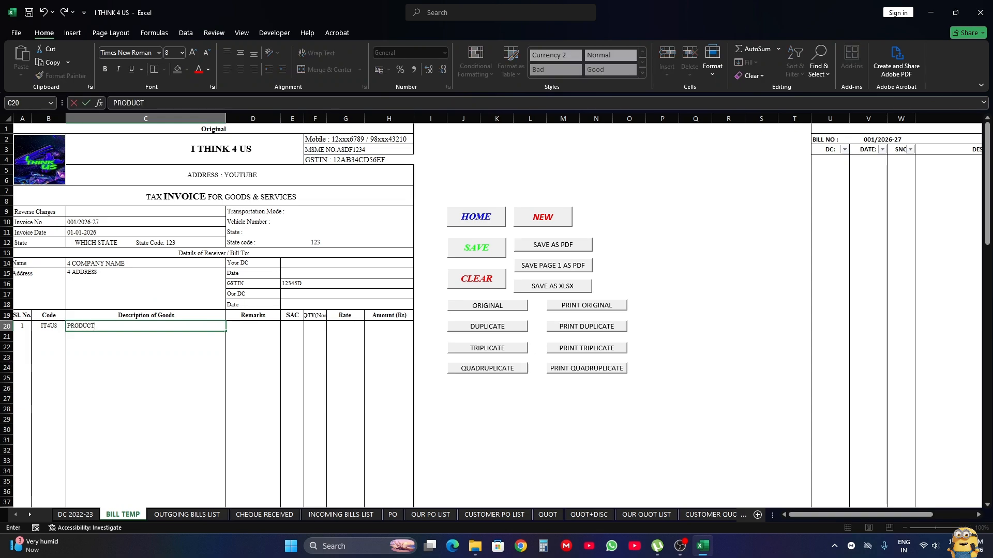
- Complete the PRODUCT 1 line with remarks NEW, quantity 1 and rate 2520, leaving SAC empty, and check the totals
key("Tab")
type("NEW")
key("Tab")
key("Tab")
type("1")
key("Tab")
type("252")
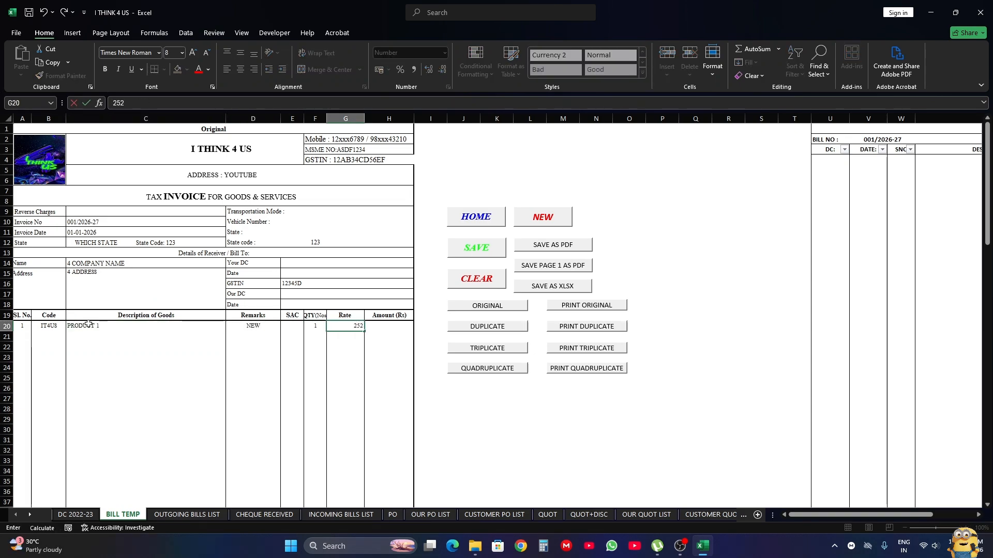
type("0")
key("Return")
scroll(89, 324, "down", 10)
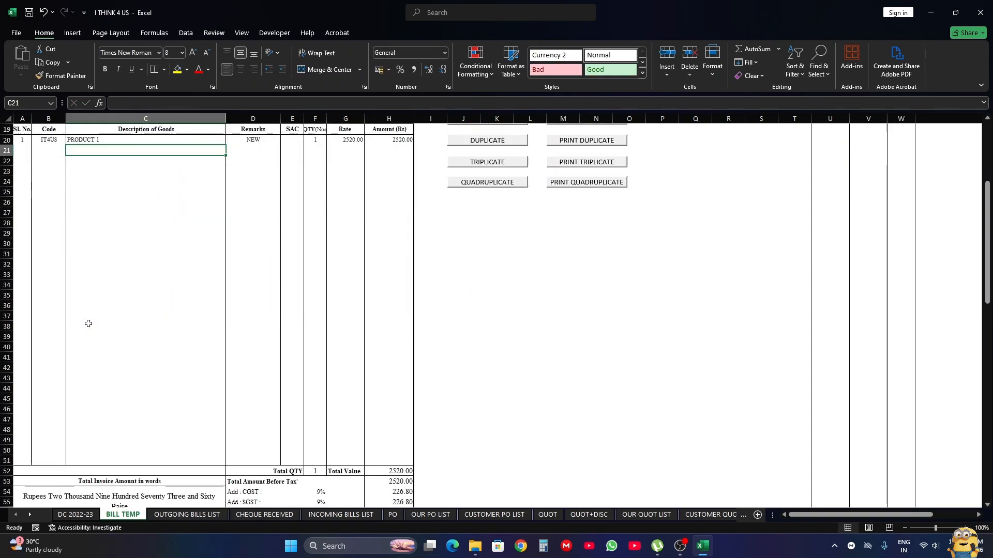
scroll(88, 324, "up", 10)
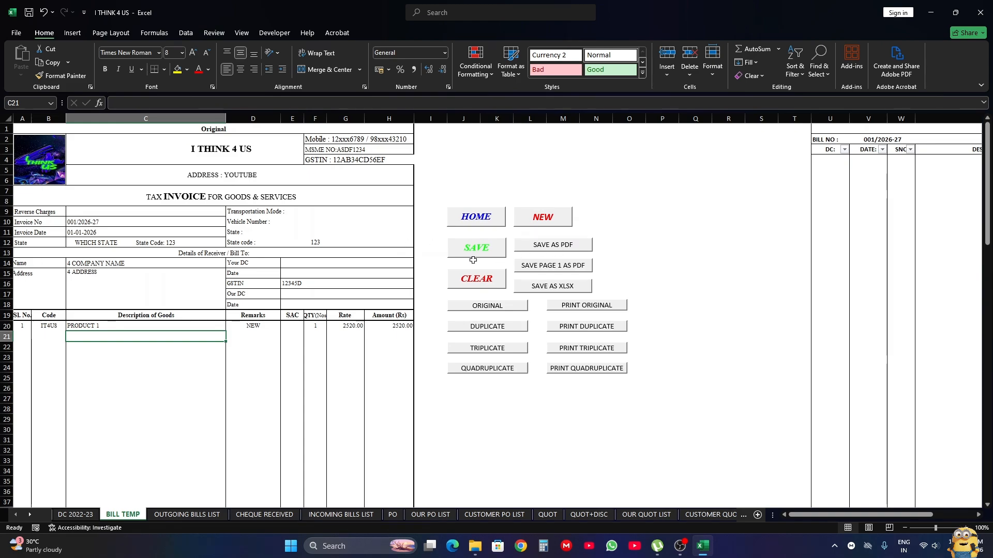
- Save the whole invoice as a PDF, look through its pages in the browser and return to the workbook
left_click(555, 249)
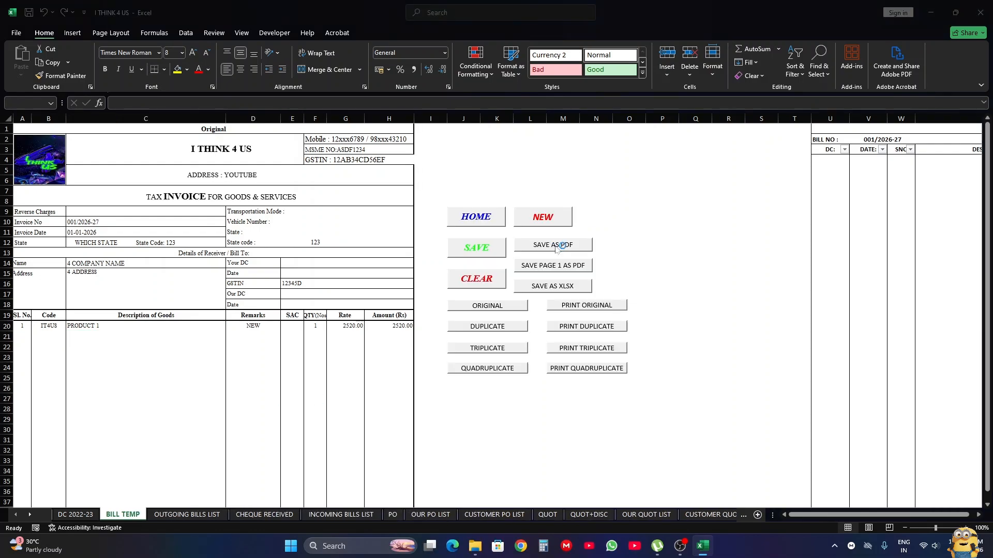
left_click(567, 309)
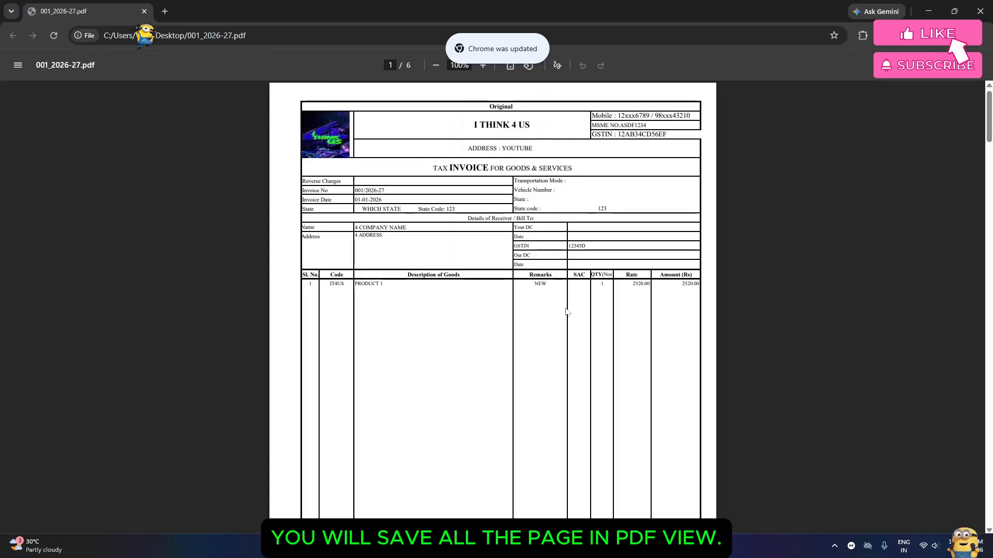
scroll(572, 337, "down", 1)
scroll(572, 338, "down", 11)
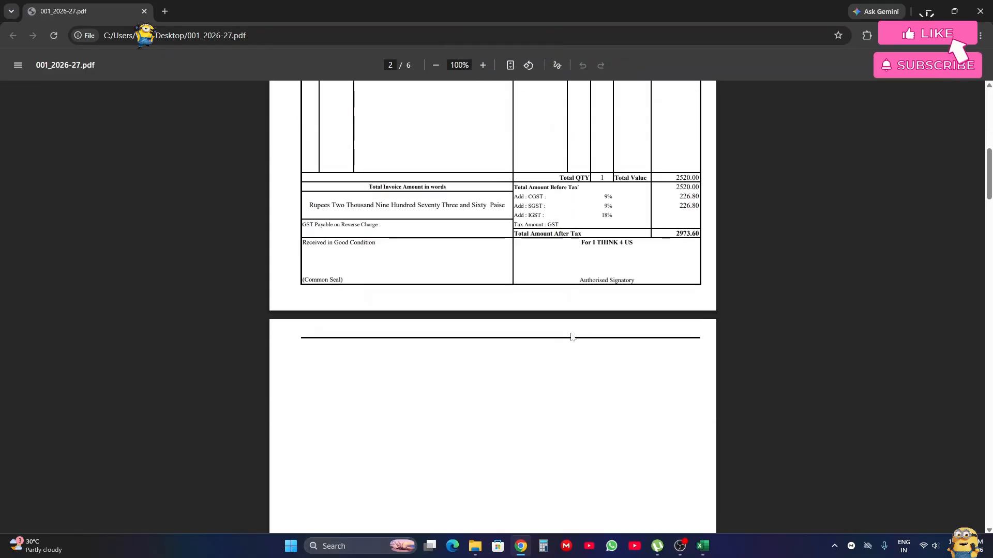
scroll(572, 337, "up", 12)
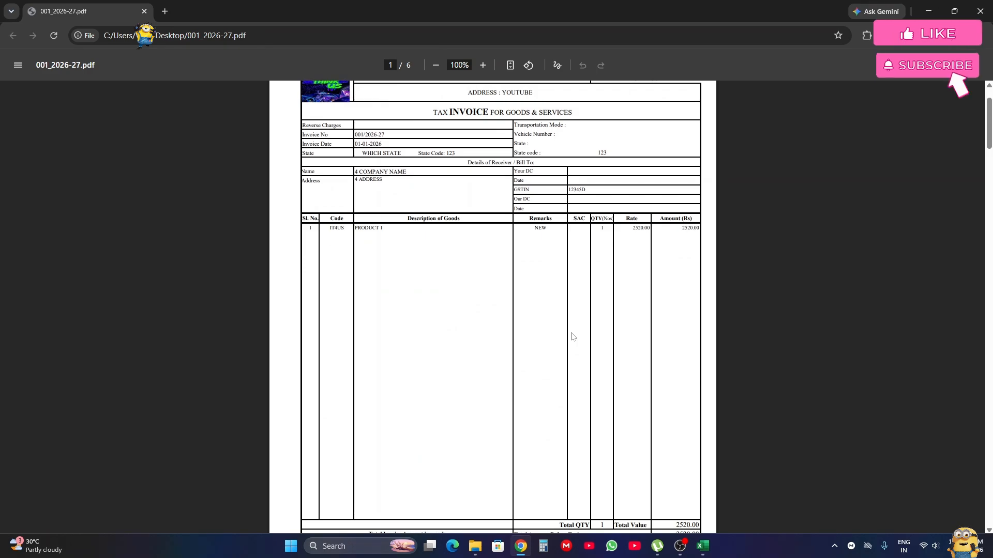
scroll(571, 337, "down", 7)
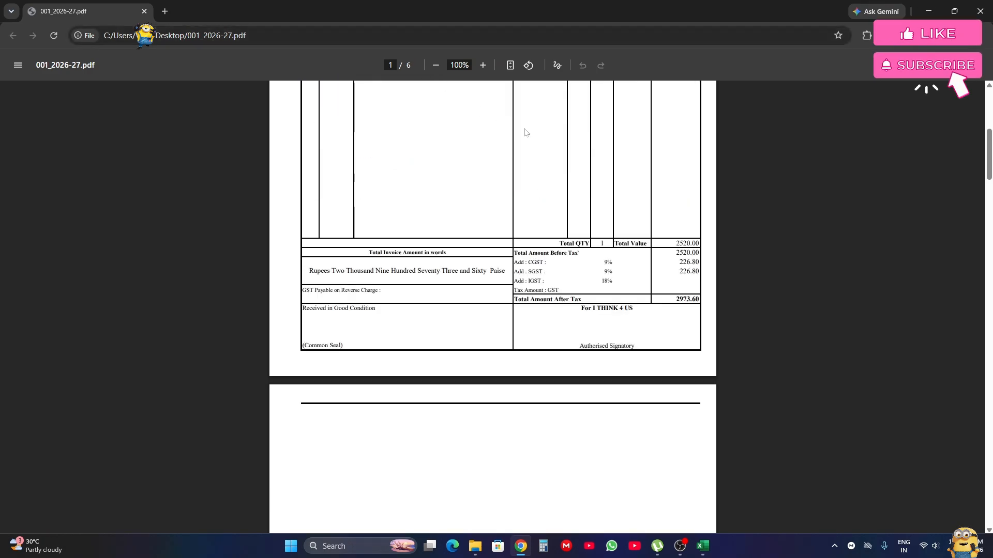
scroll(915, 115, "up", 7)
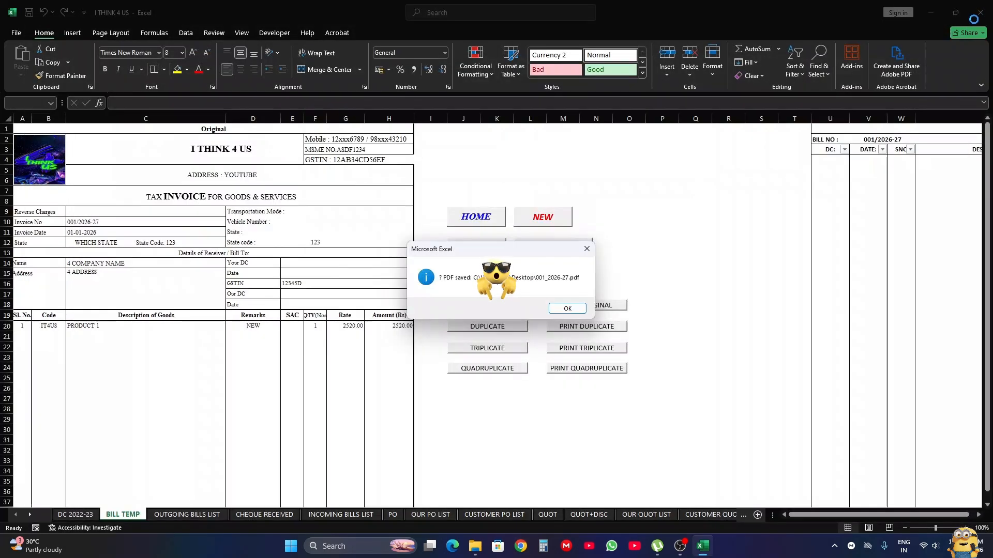
left_click(981, 12)
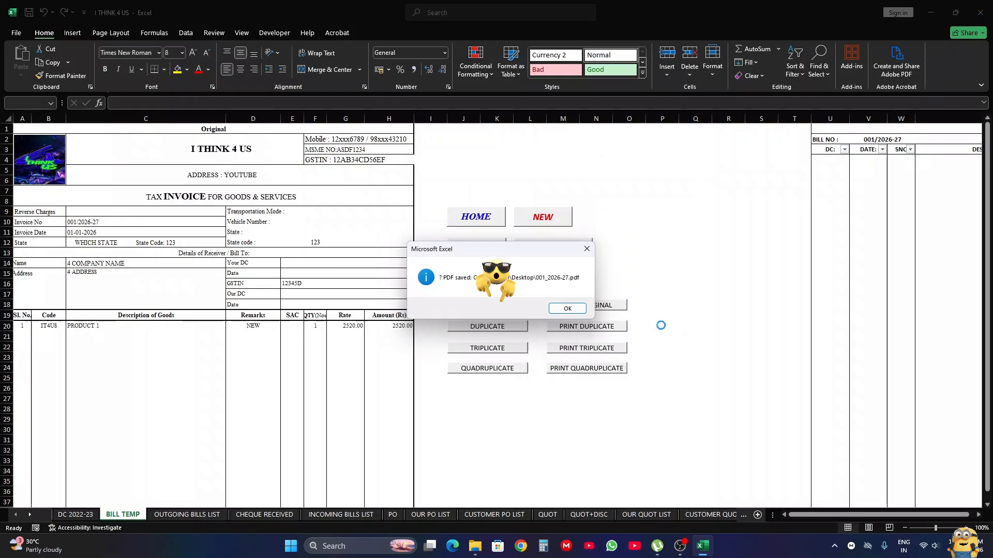
left_click(569, 309)
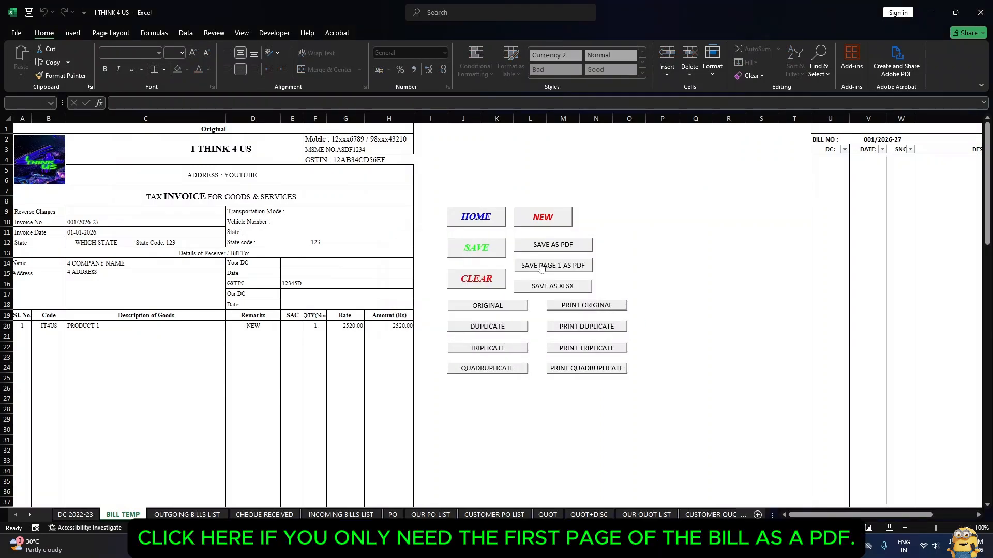
- Save only page 1 of the invoice as a PDF, review it in the browser and return to the workbook
left_click(541, 268, "ctrl")
left_click(629, 263)
left_click(579, 267)
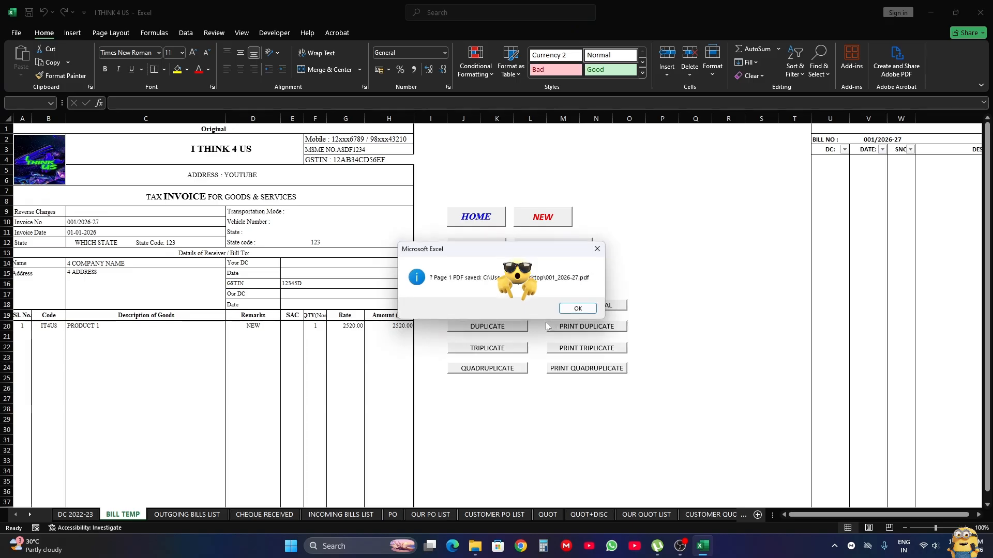
left_click(571, 309)
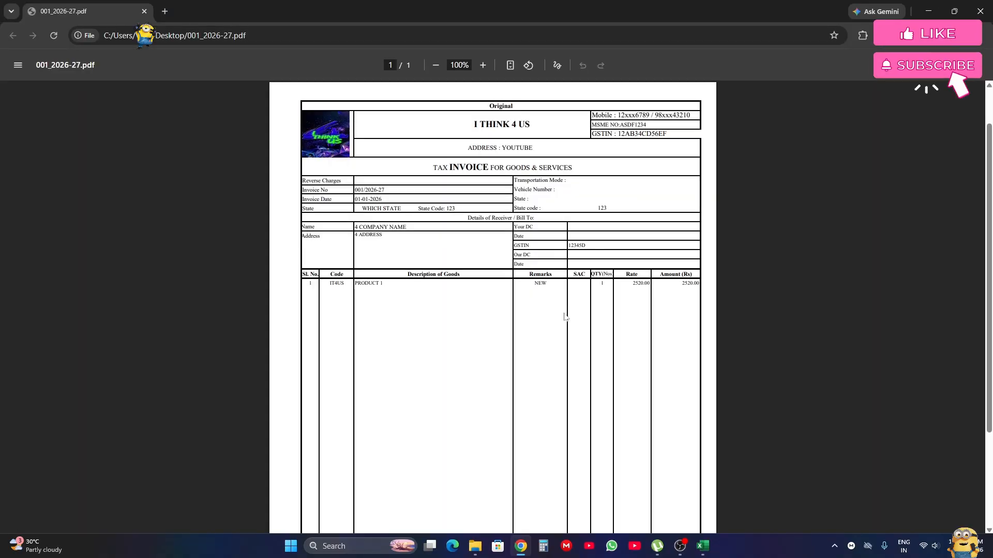
scroll(564, 312, "down", 3)
scroll(565, 316, "up", 5)
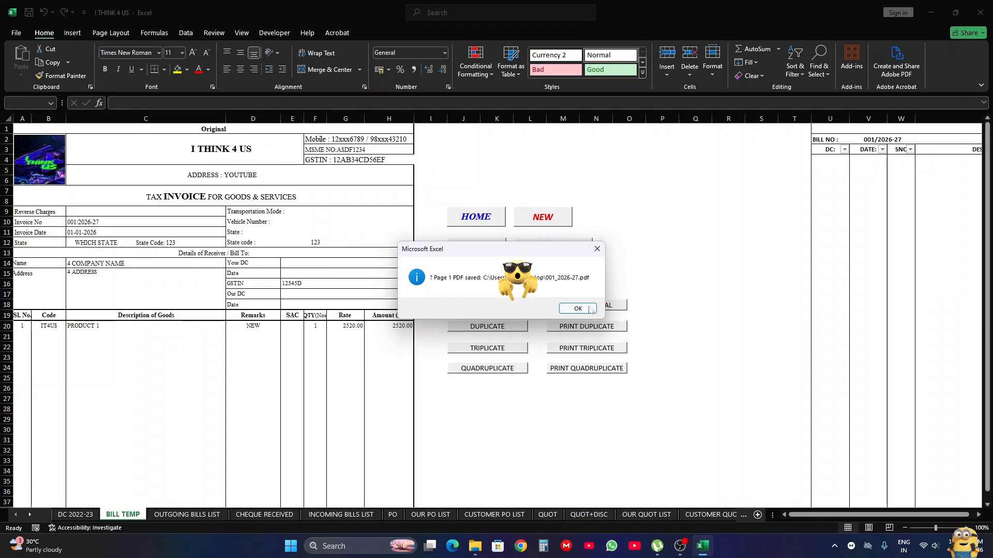
left_click(578, 309)
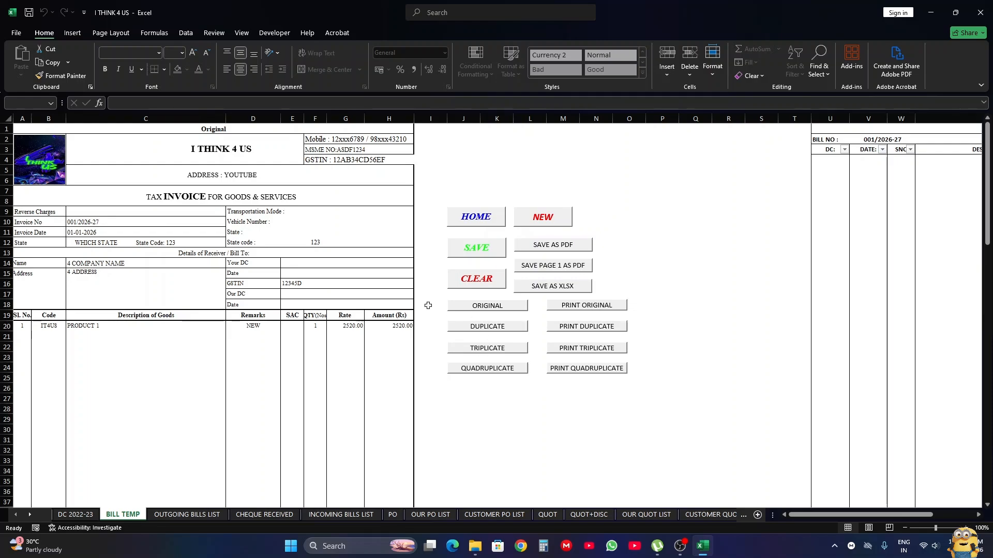
- Switch the bill's copy type to Duplicate, Triplicate and Quadruplicate in turn, and set it back to Original
left_click(463, 307, "ctrl")
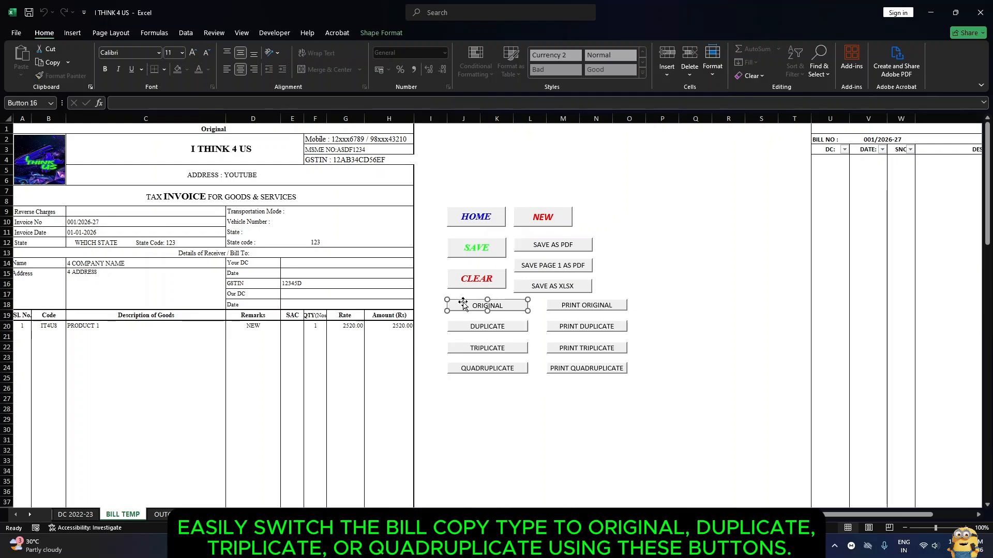
left_click(431, 313)
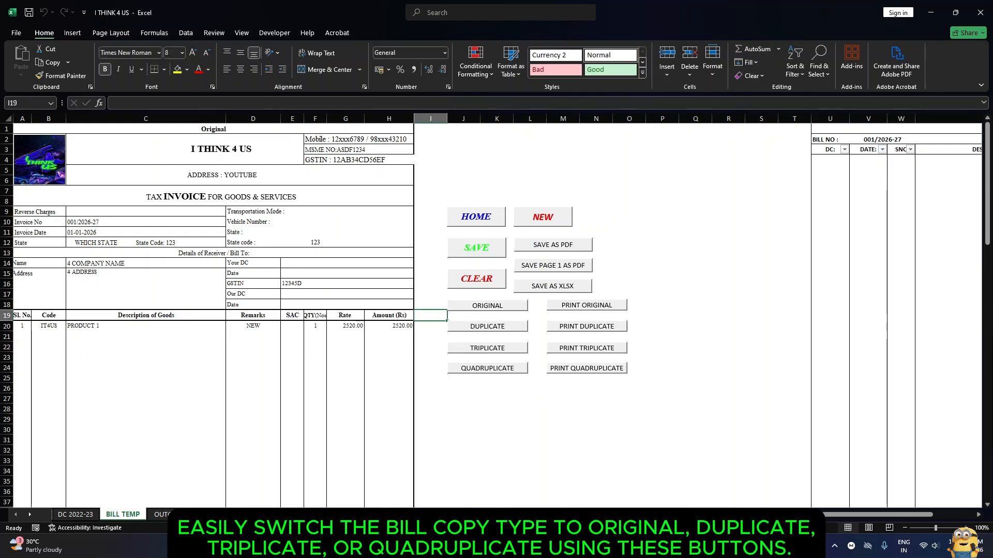
left_click(436, 329)
left_click(487, 326)
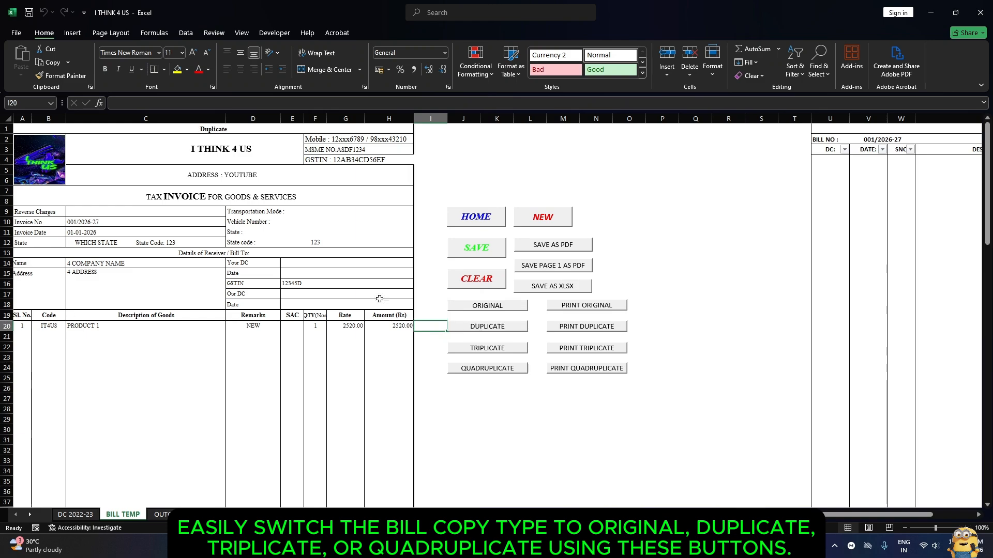
left_click(430, 357)
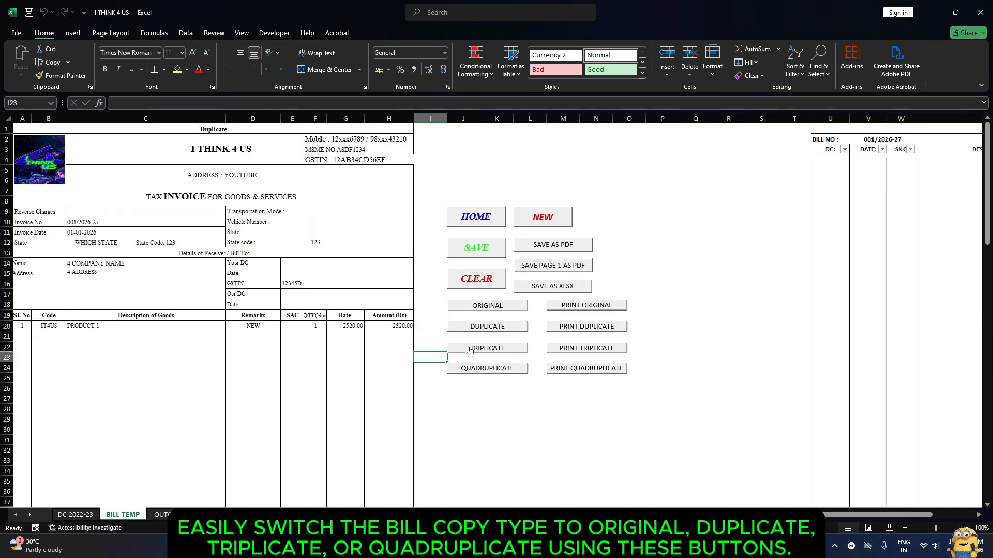
left_click(468, 348)
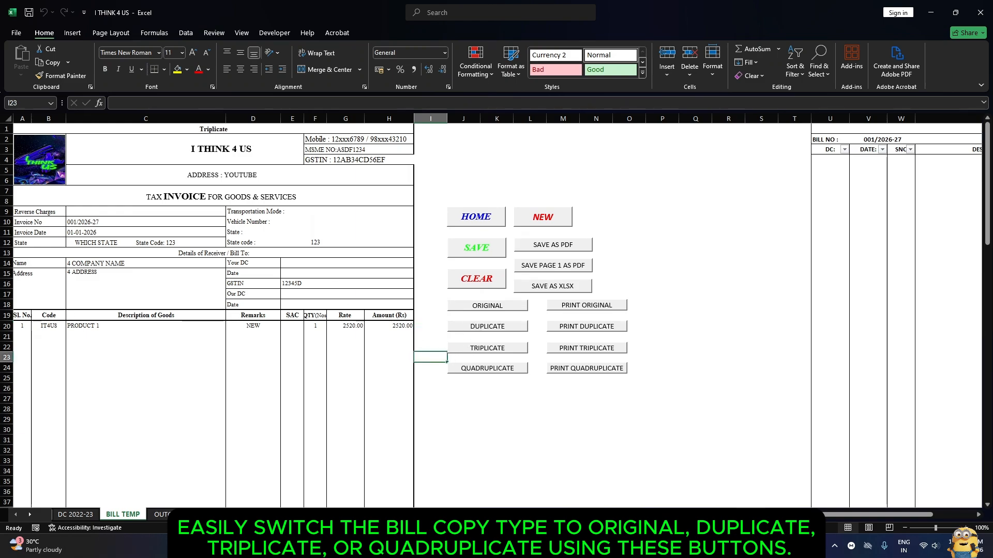
left_click(430, 377)
left_click(468, 368)
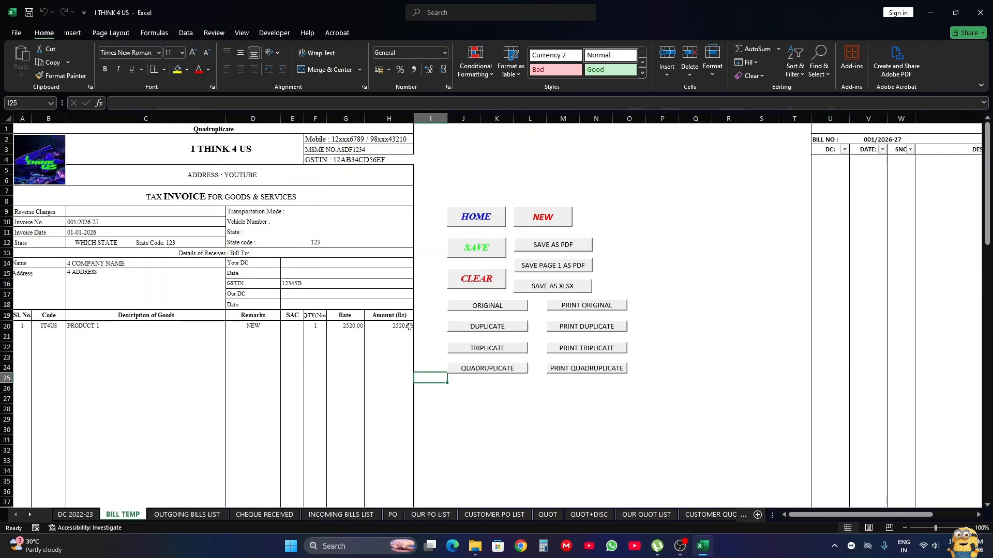
left_click(430, 315)
left_click(480, 306)
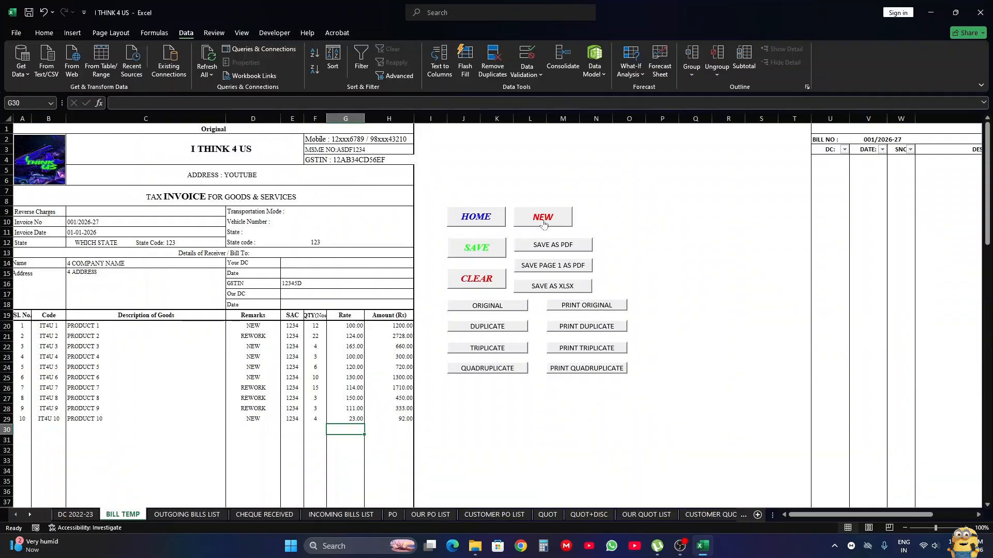
- Check the ten-product invoice's totals, start a new bill that empties its product lines and receiver details, and inspect the blank form
scroll(438, 162, "down", 4)
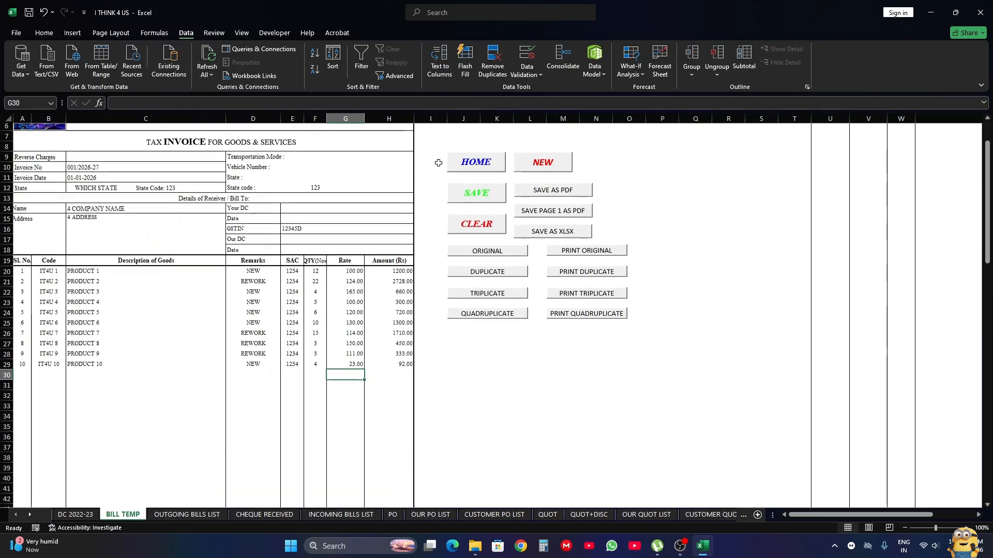
scroll(439, 163, "down", 6)
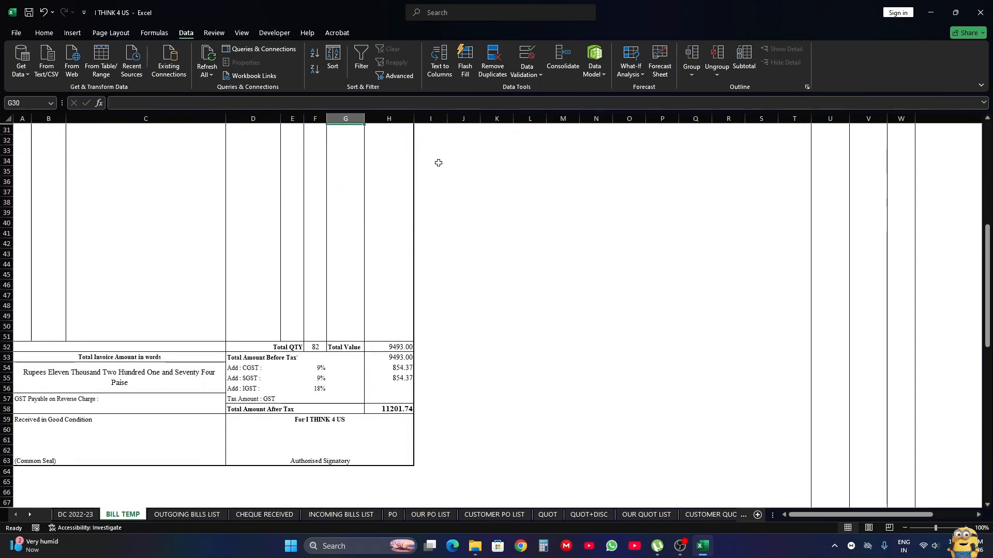
scroll(438, 163, "up", 7)
scroll(439, 163, "up", 3)
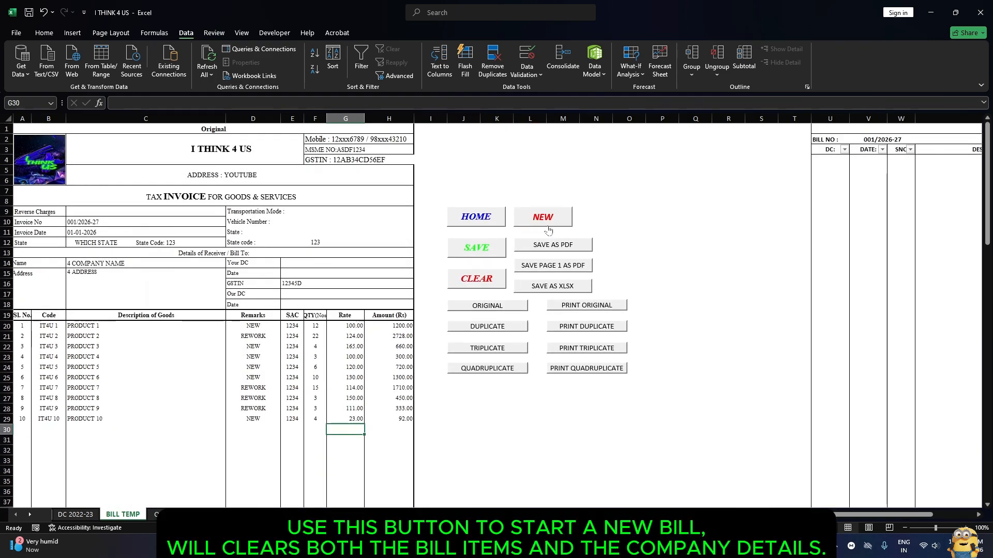
left_click(548, 222)
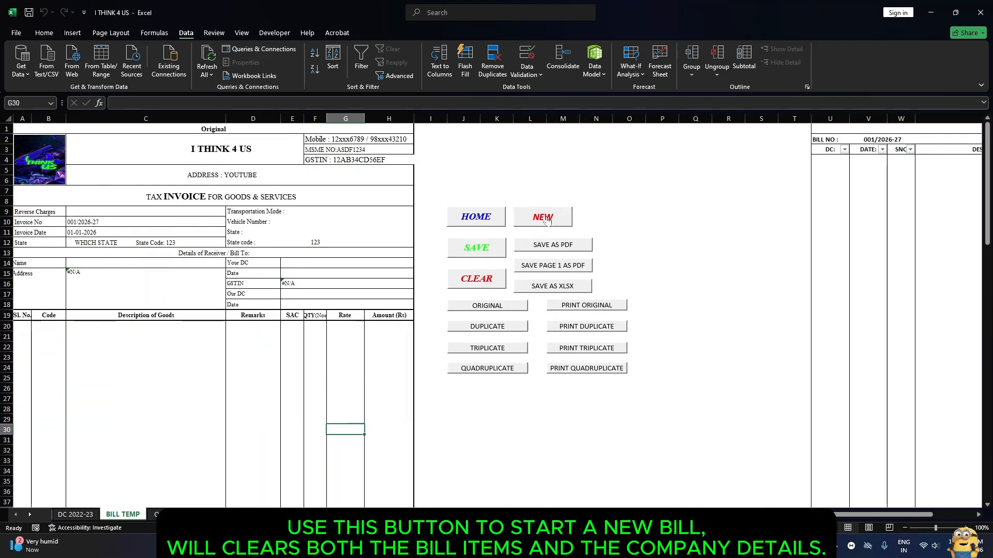
scroll(438, 178, "down", 8)
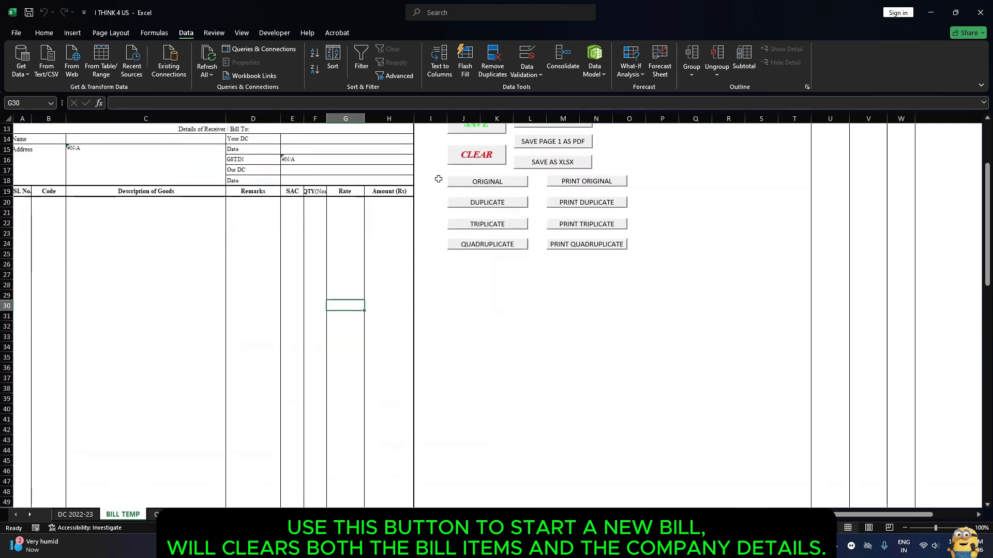
scroll(439, 178, "down", 3)
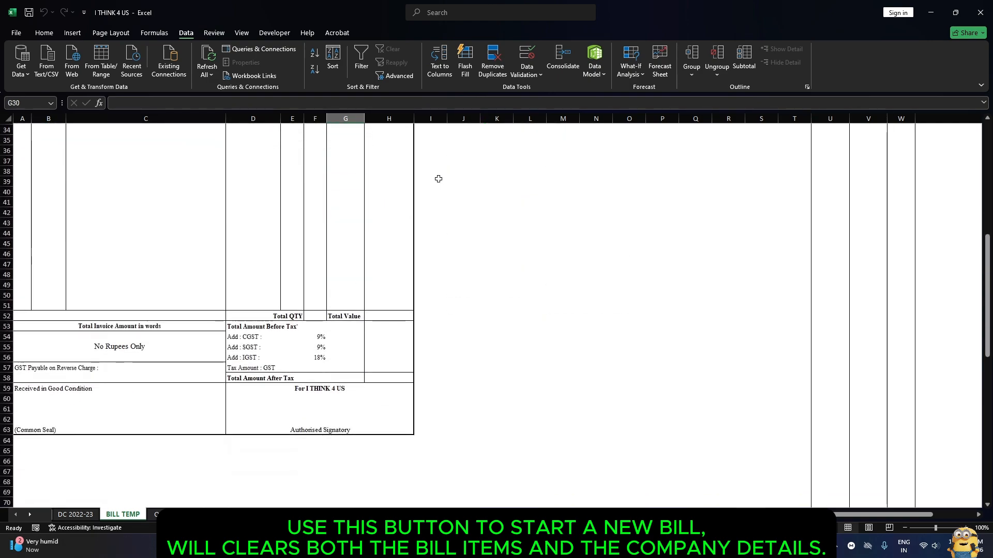
scroll(438, 178, "up", 7)
scroll(438, 178, "up", 3)
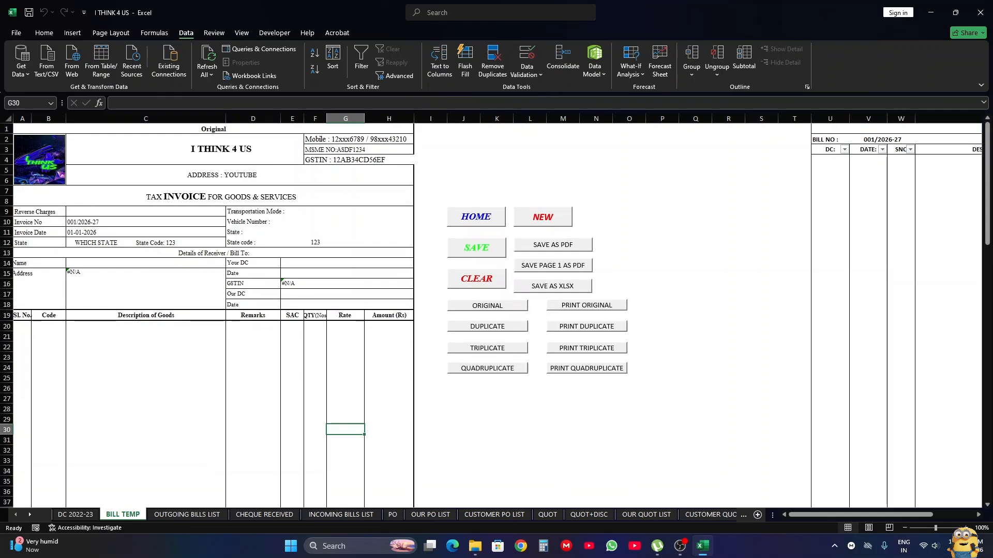
- Go to the home screen, open the outgoing bills list and look through the saved bills
left_click(476, 216)
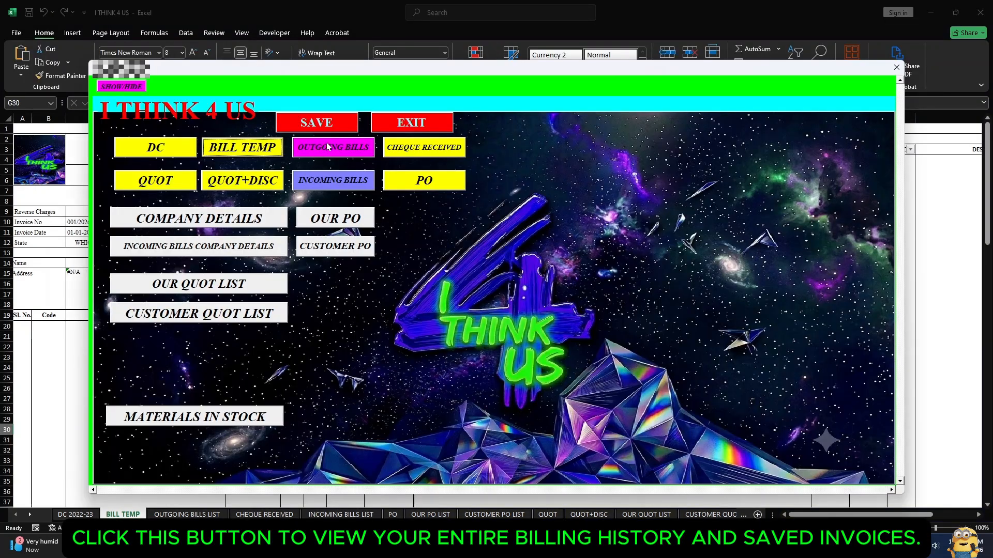
left_click(326, 145)
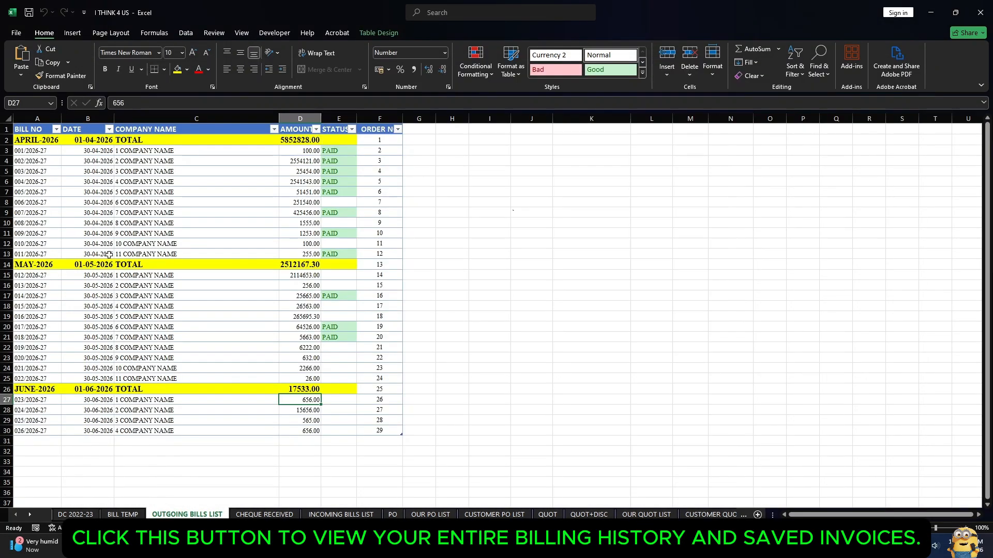
scroll(109, 235, "down", 1)
scroll(110, 234, "up", 1)
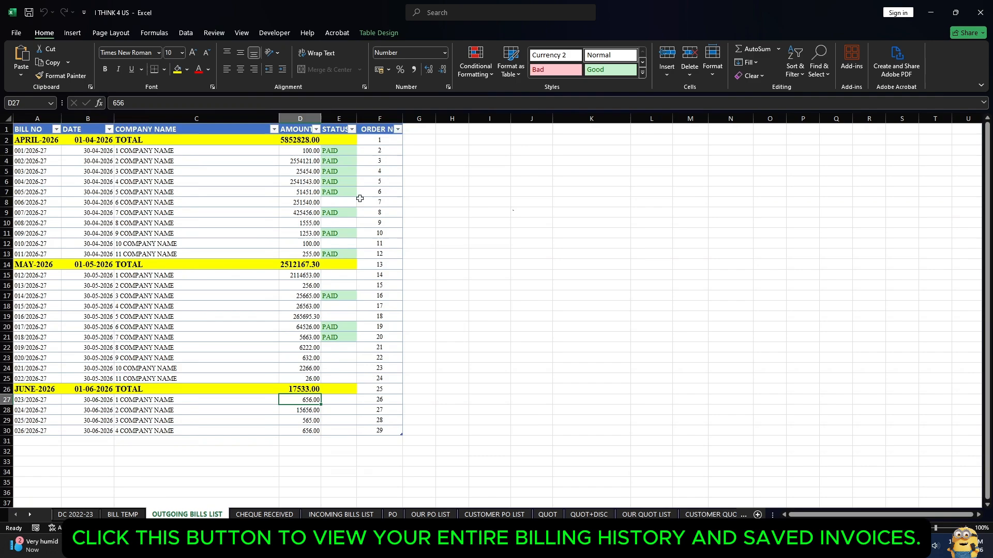
- Filter the outgoing bills list's STATUS column to show only PAID bills
left_click(352, 128)
left_click(266, 265)
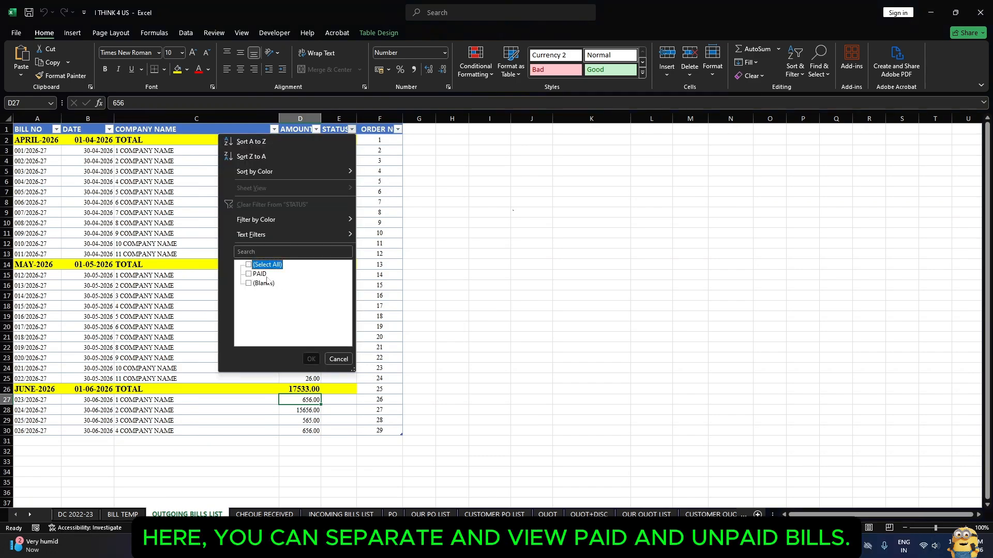
left_click(256, 274)
left_click(311, 358)
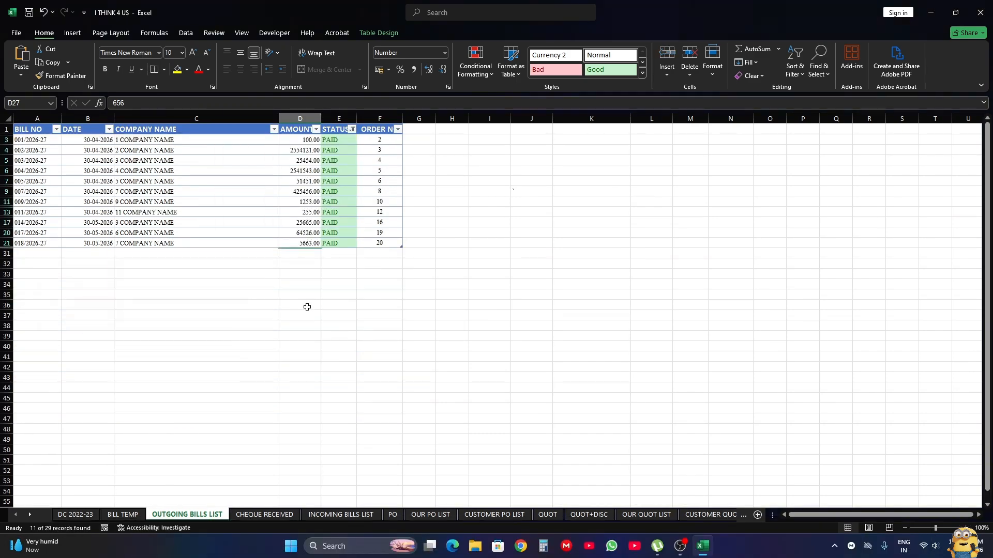
- Switch the STATUS filter from PAID to blanks and look through the unpaid bills
left_click(352, 129)
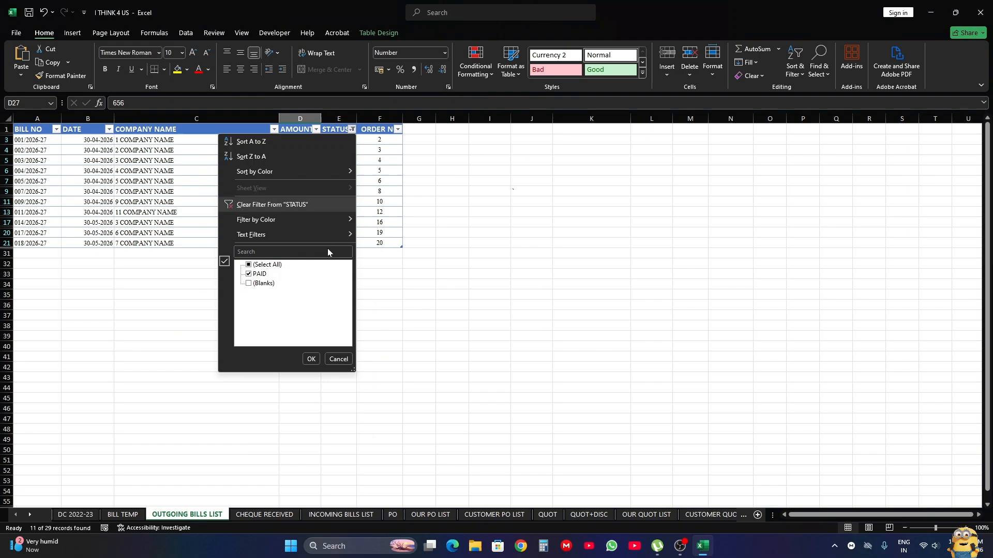
left_click(260, 275)
left_click(263, 283)
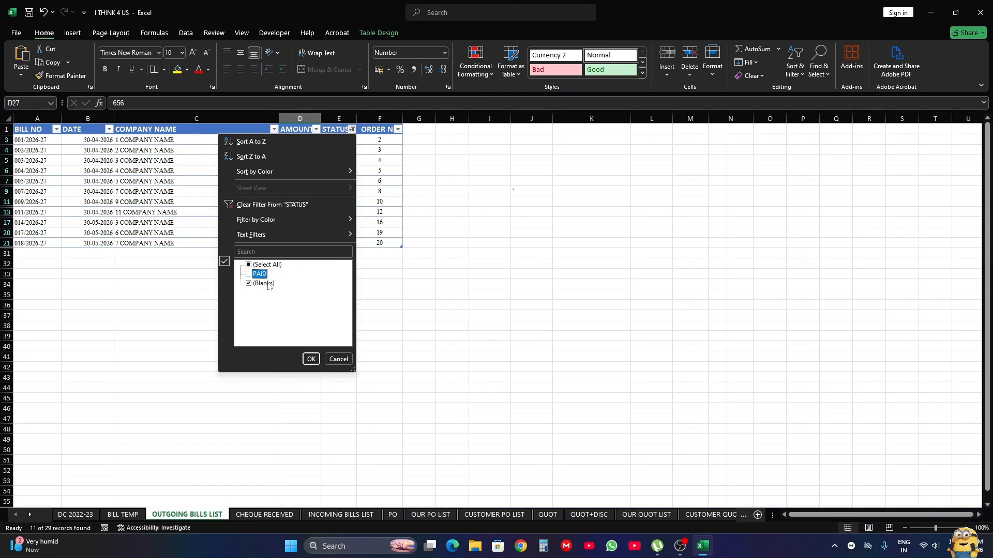
left_click(310, 359)
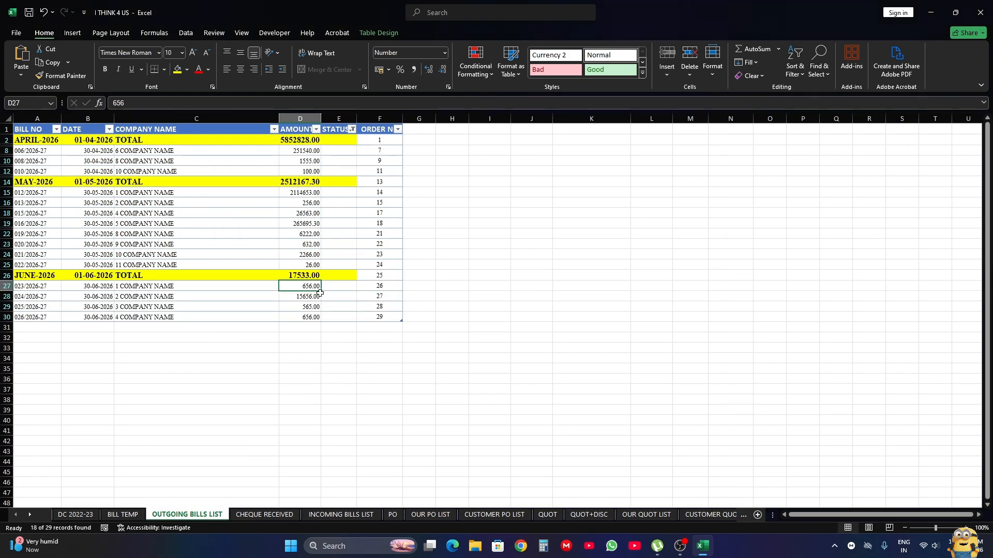
scroll(320, 293, "down", 2)
scroll(320, 294, "up", 2)
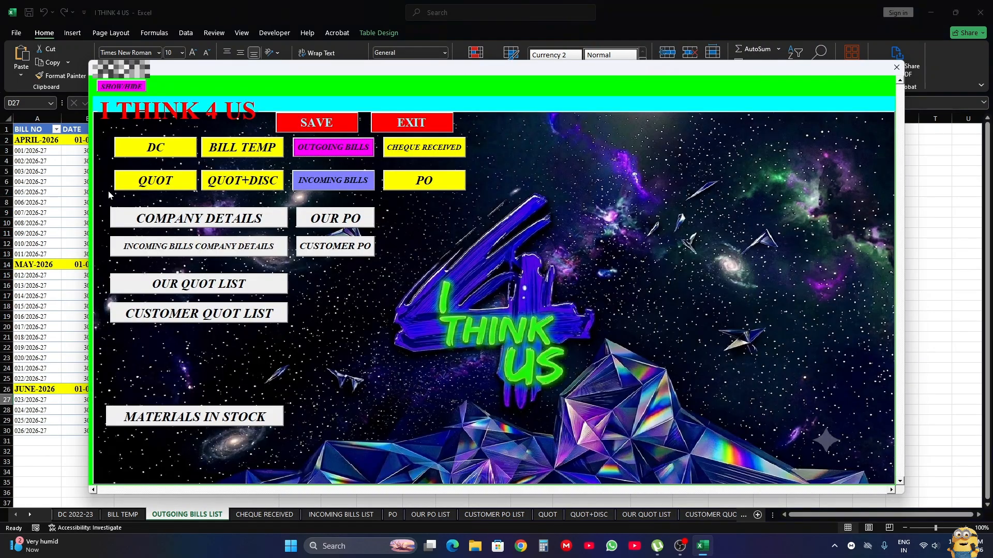
- Exit the billing application from its home screen
left_click(414, 122)
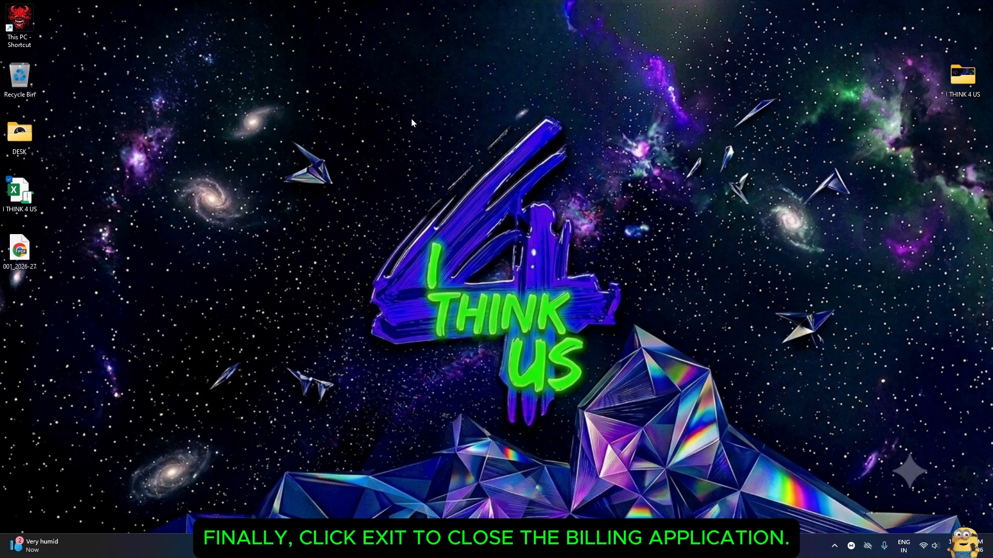